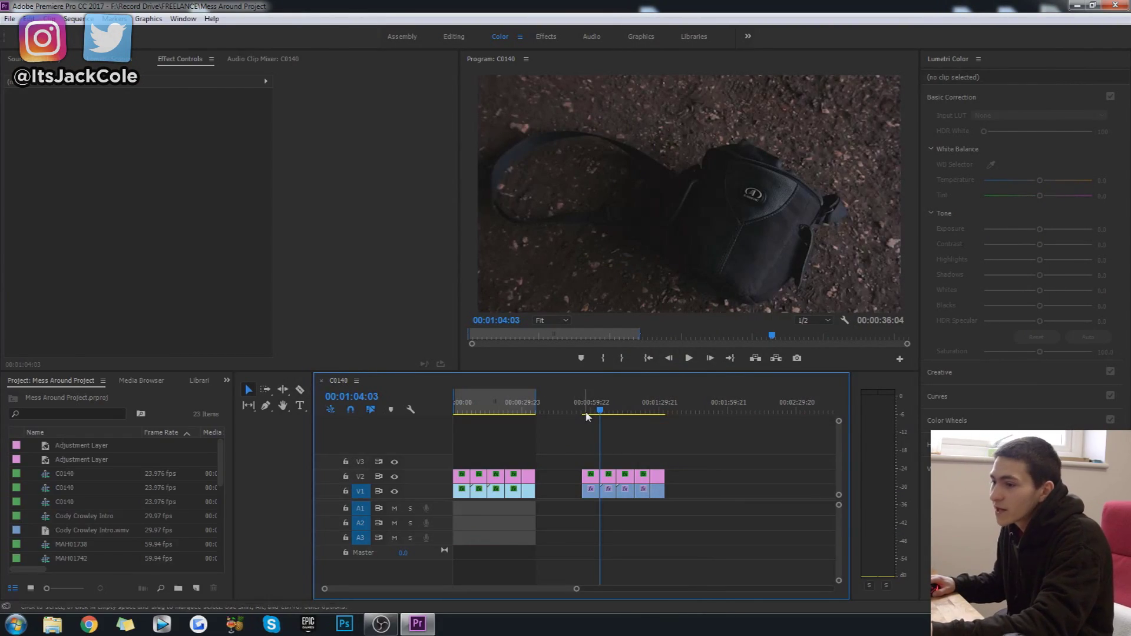
Step: Jump to the start of sequence C0140 and play the first group of shots
{"action": "left_click", "coordinate": [589, 491]}
{"action": "key", "text": "Up"}
{"action": "left_click", "coordinate": [707, 437]}
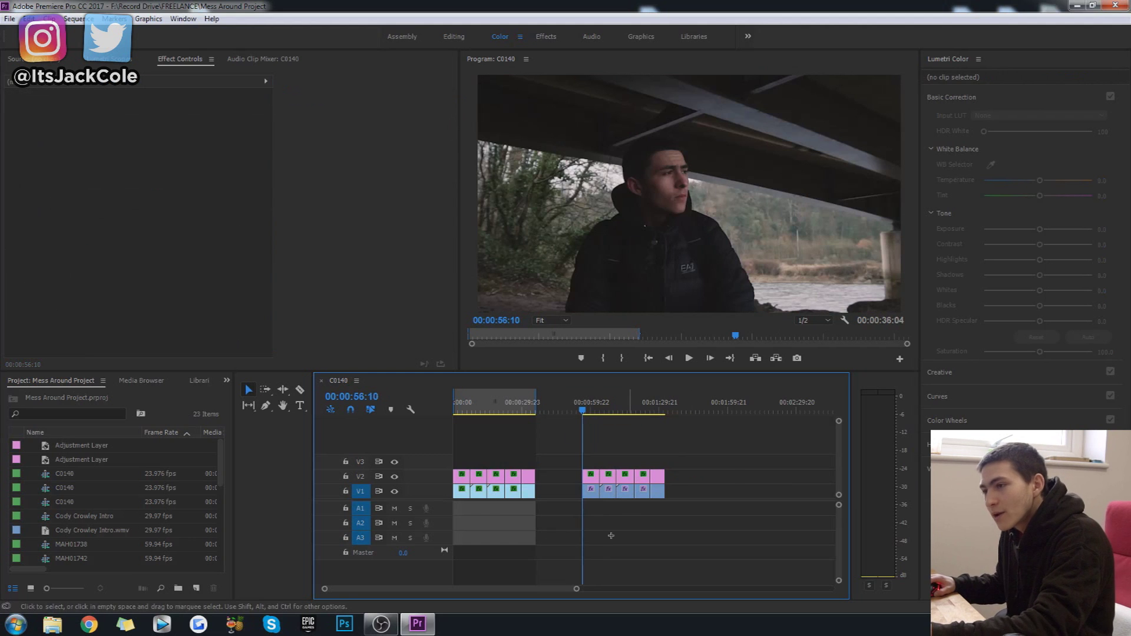
{"action": "mouse_move", "coordinate": [728, 471]}
{"action": "left_mouse_down"}
{"action": "mouse_move", "coordinate": [551, 525]}
{"action": "mouse_move", "coordinate": [725, 475]}
{"action": "mouse_move", "coordinate": [569, 446]}
{"action": "mouse_move", "coordinate": [741, 481]}
{"action": "left_mouse_up"}
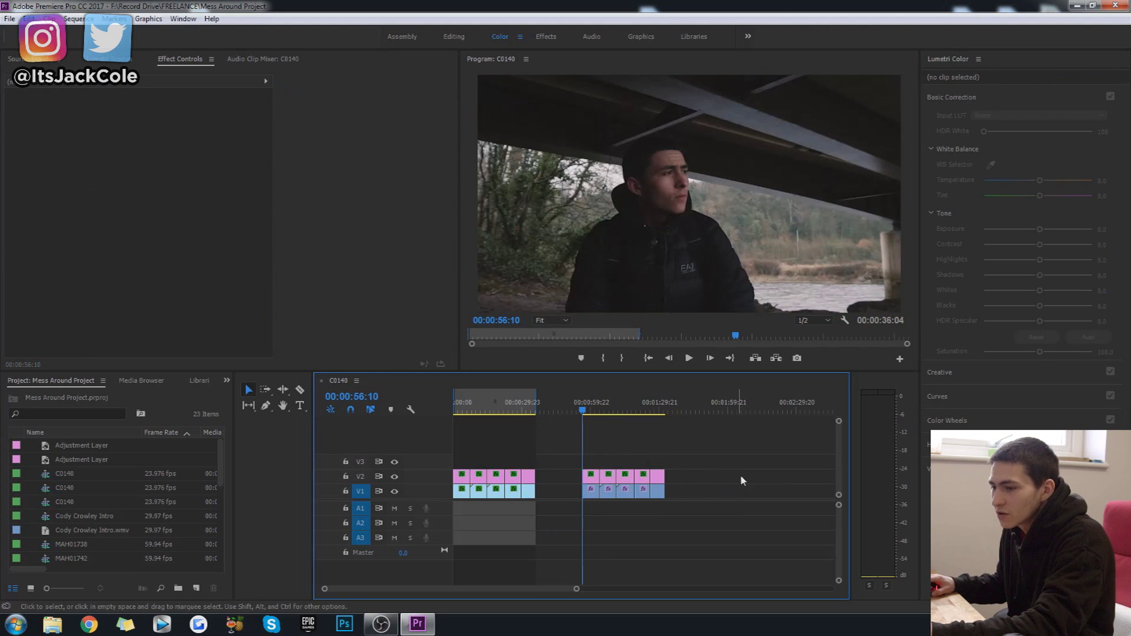
{"action": "left_click", "coordinate": [519, 490]}
{"action": "key", "text": "Home"}
{"action": "left_click", "coordinate": [542, 430]}
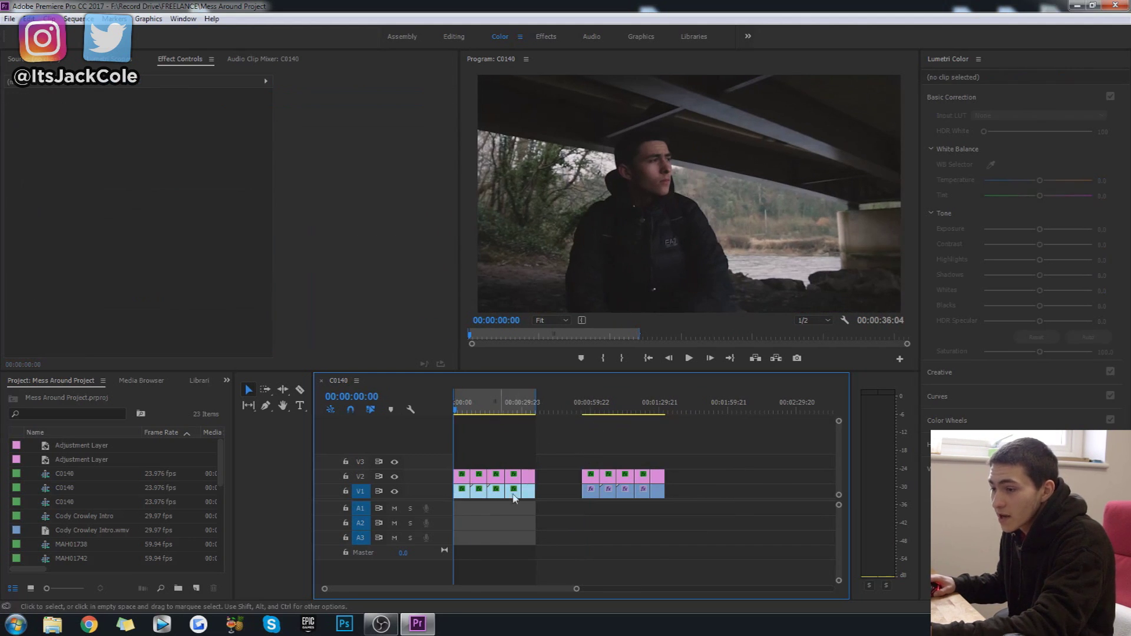
{"action": "key", "text": "space"}
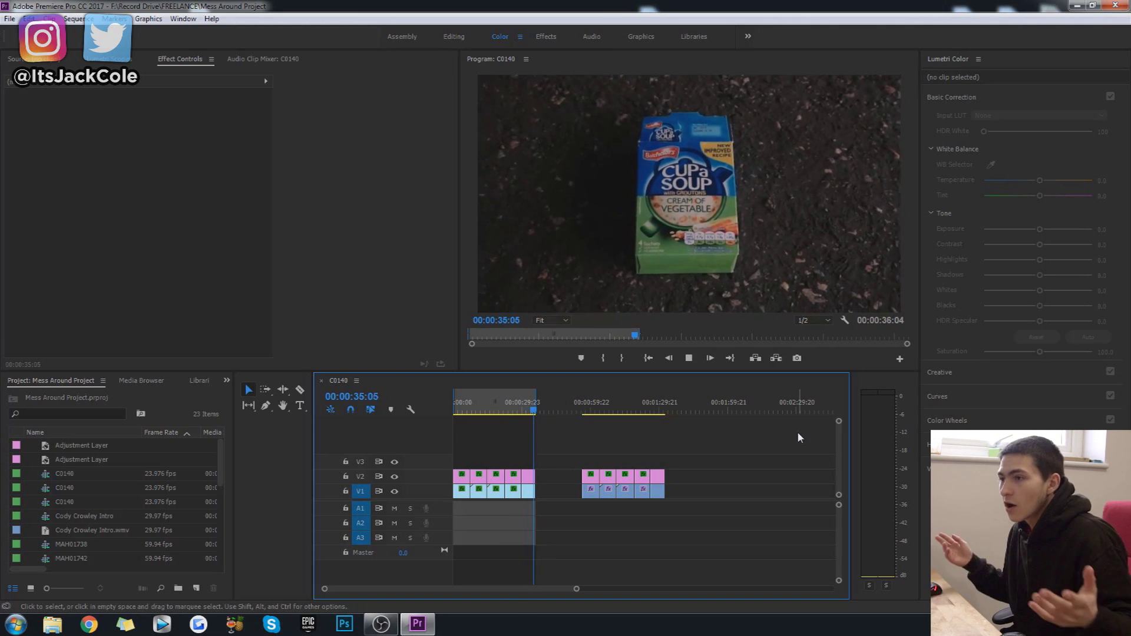
Step: Play the first shot, step through the edit points, and play from the soup shot
{"action": "left_click", "coordinate": [456, 407]}
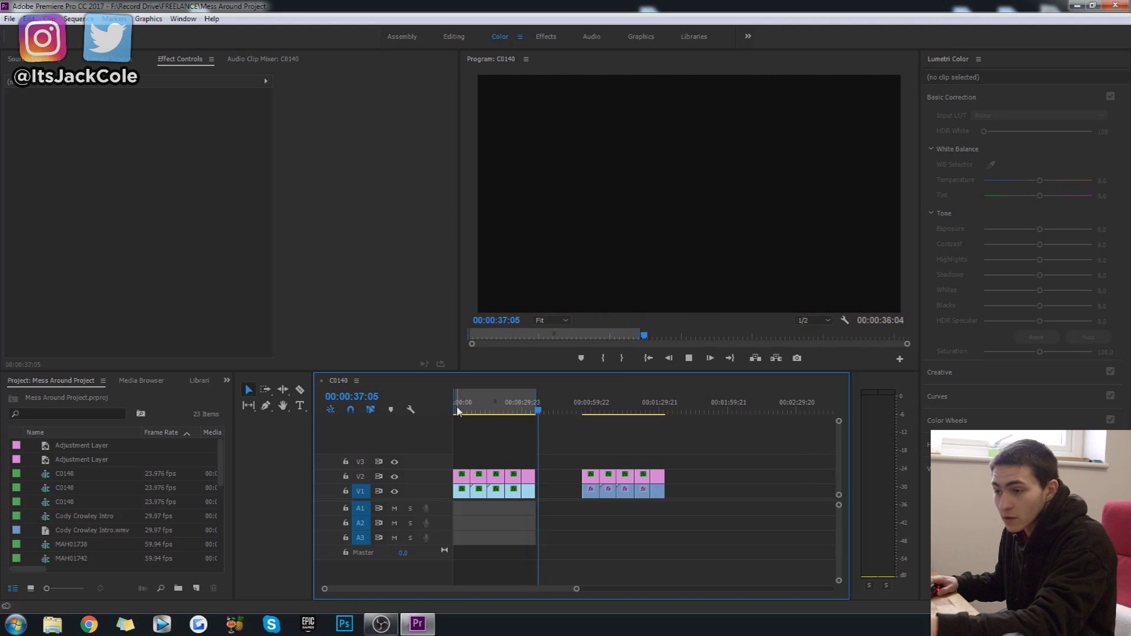
{"action": "key", "text": "space"}
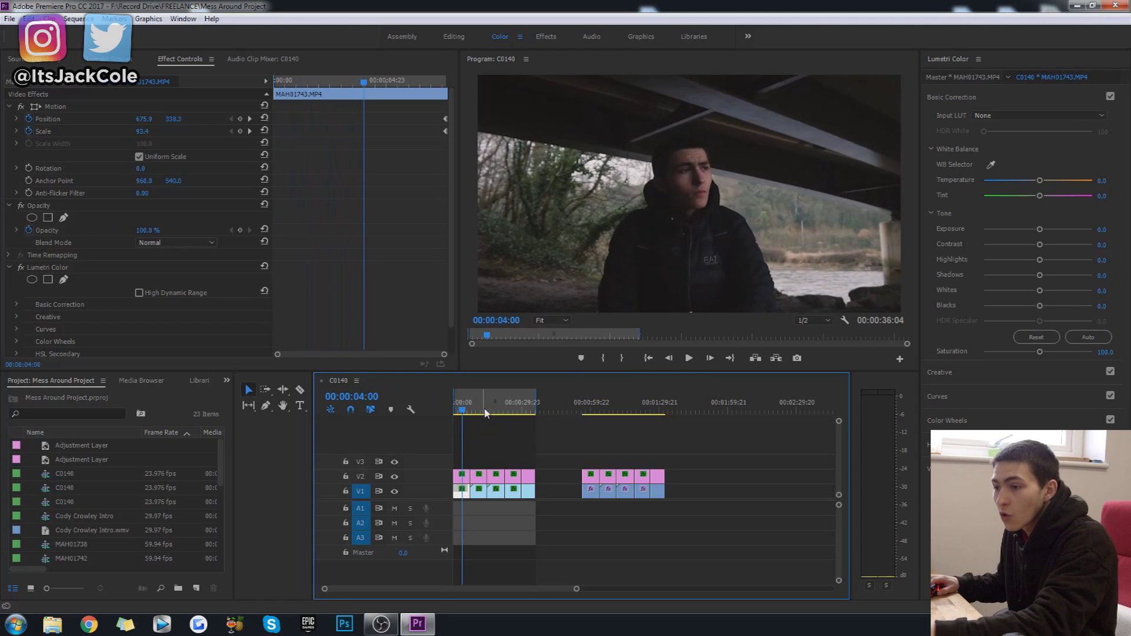
{"action": "left_click", "coordinate": [521, 429]}
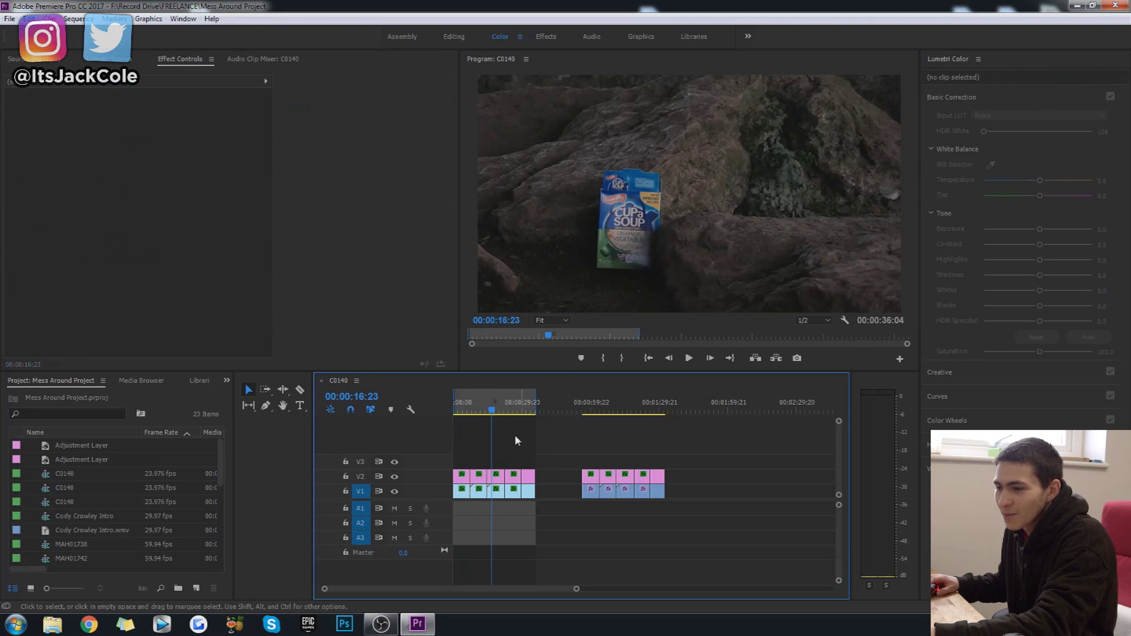
{"action": "key", "text": "Up"}
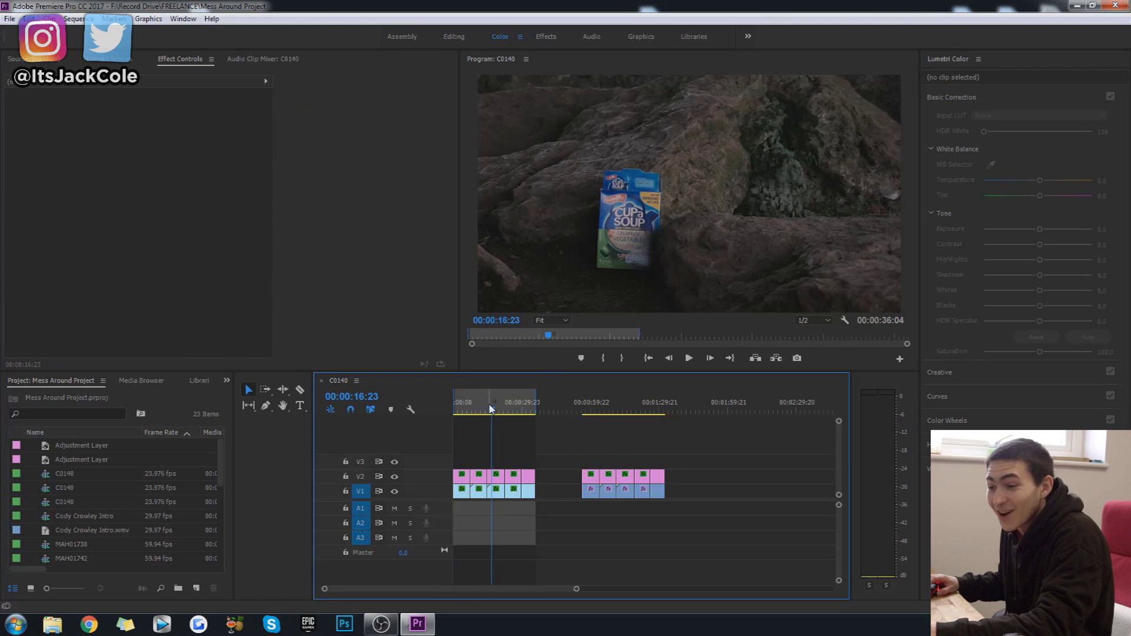
{"action": "key", "text": "Down"}
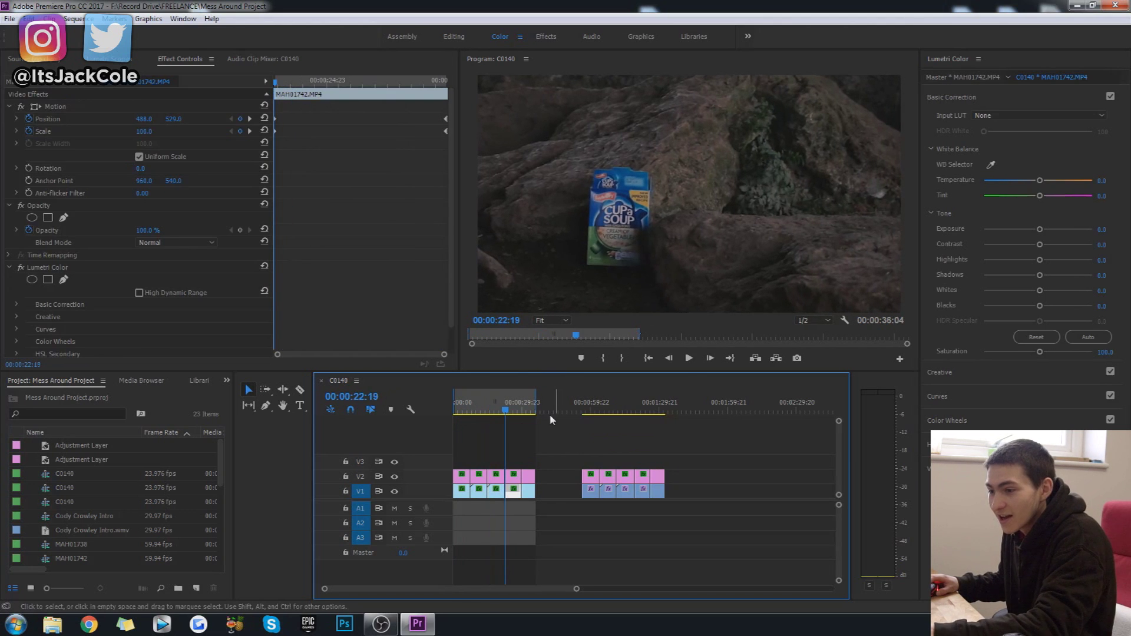
{"action": "left_click", "coordinate": [523, 411]}
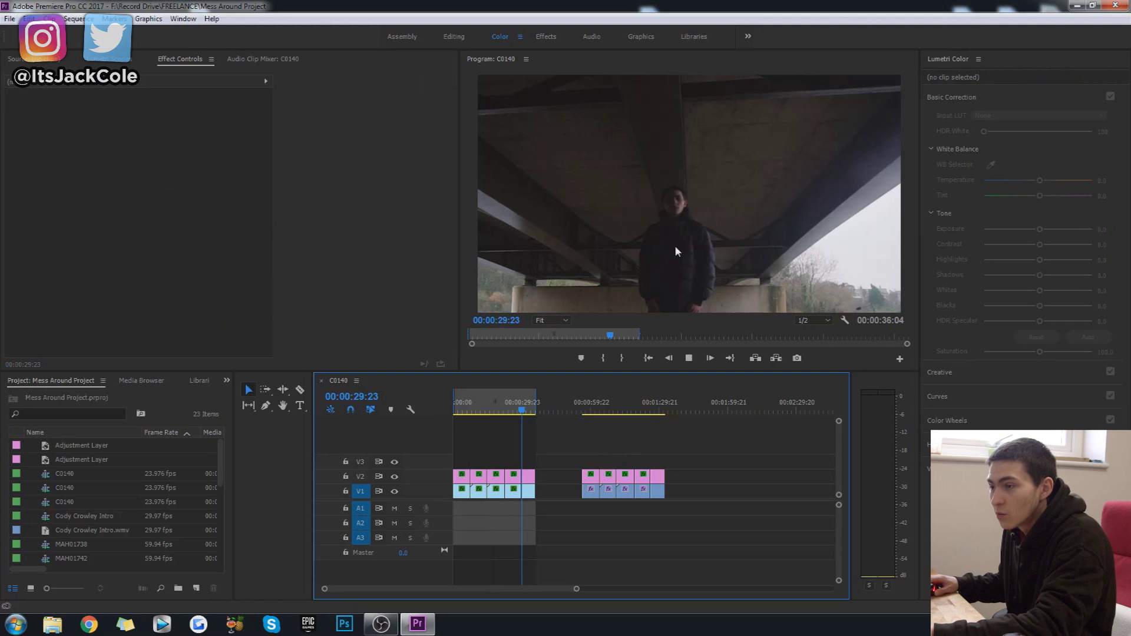
{"action": "key", "text": "space"}
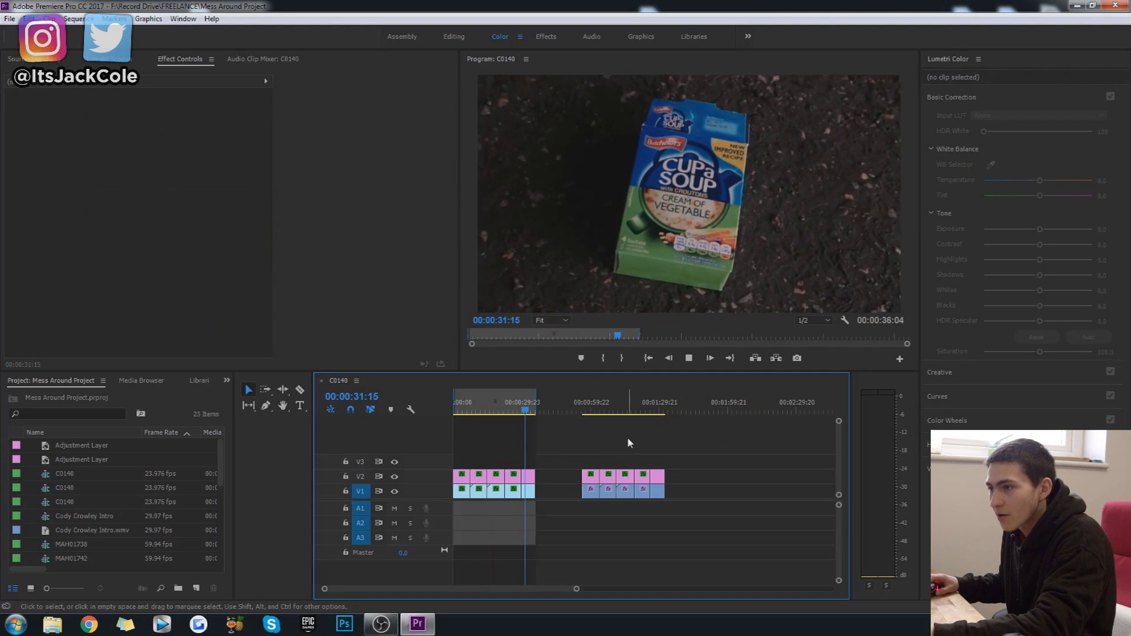
{"action": "key", "text": "Down"}
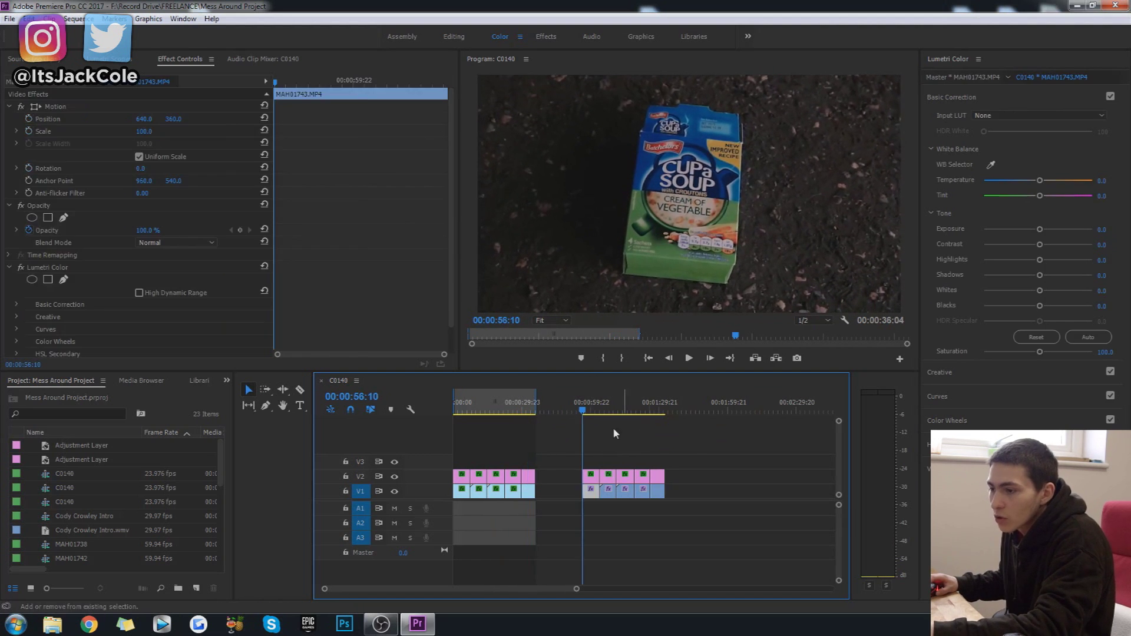
Step: Toggle the V2 adjustment layer off and on over the bridge shot, ending at 00:00:56:10
{"action": "left_click", "coordinate": [633, 517]}
{"action": "left_click_drag", "start_coordinate": [695, 530], "coordinate": [521, 470]}
{"action": "left_click", "coordinate": [799, 490]}
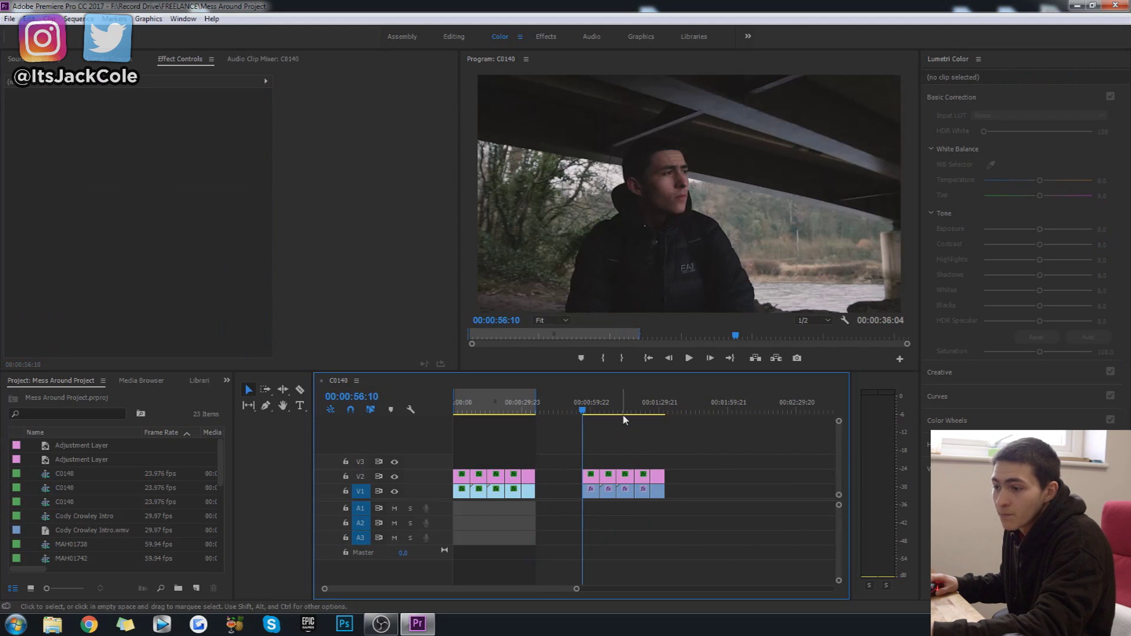
{"action": "left_click", "coordinate": [587, 407]}
{"action": "left_click", "coordinate": [591, 490]}
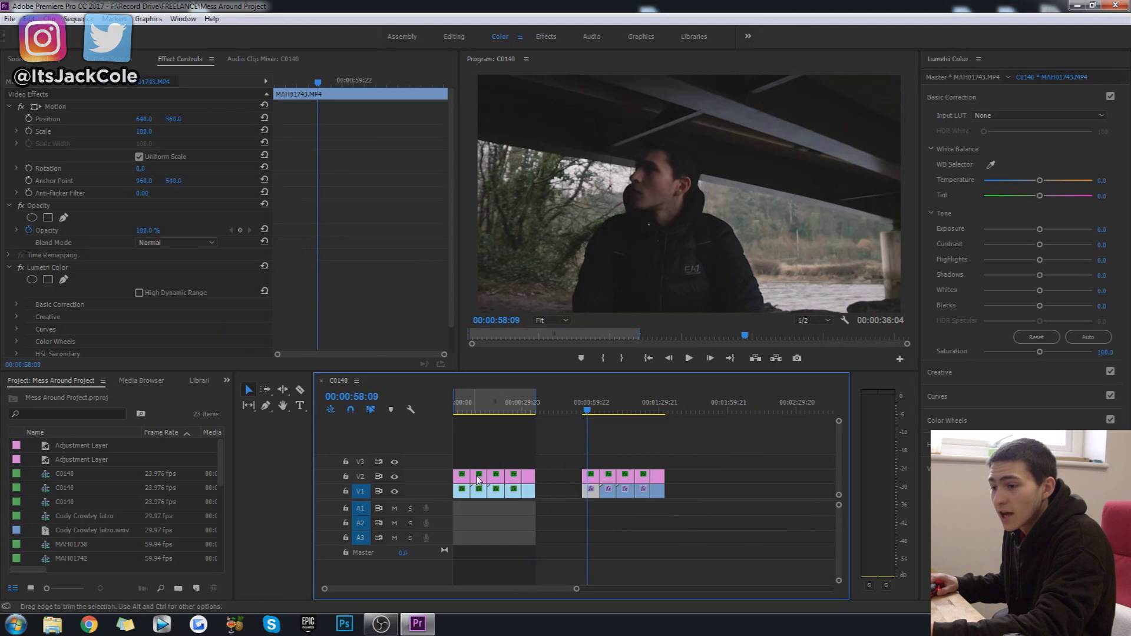
{"action": "left_click", "coordinate": [394, 478]}
{"action": "left_click", "coordinate": [394, 477]}
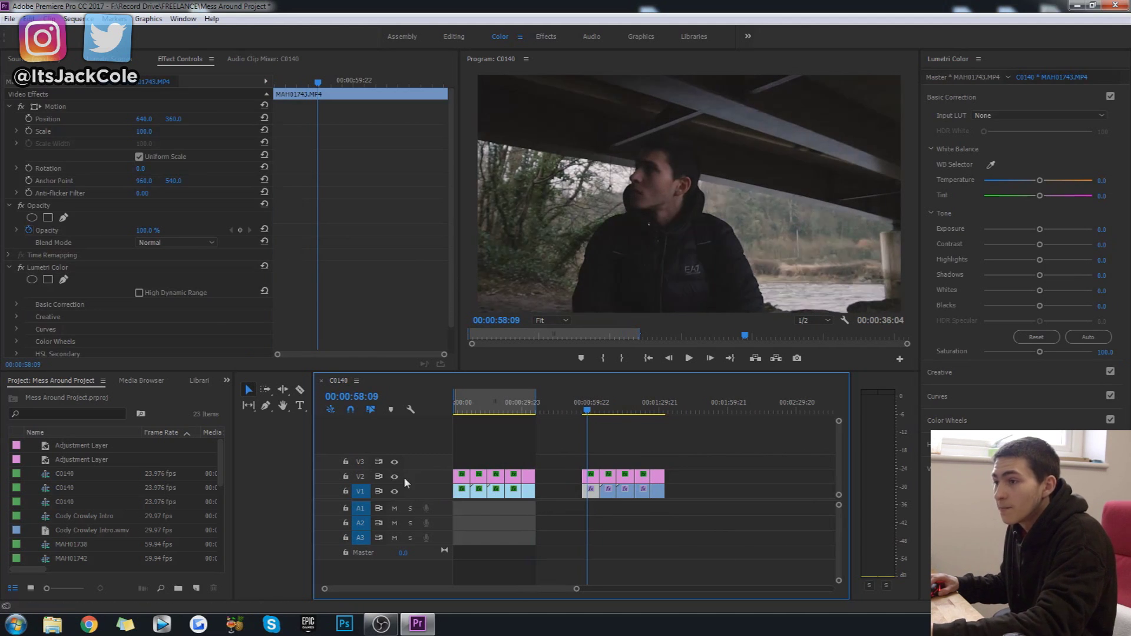
{"action": "left_click", "coordinate": [591, 477]}
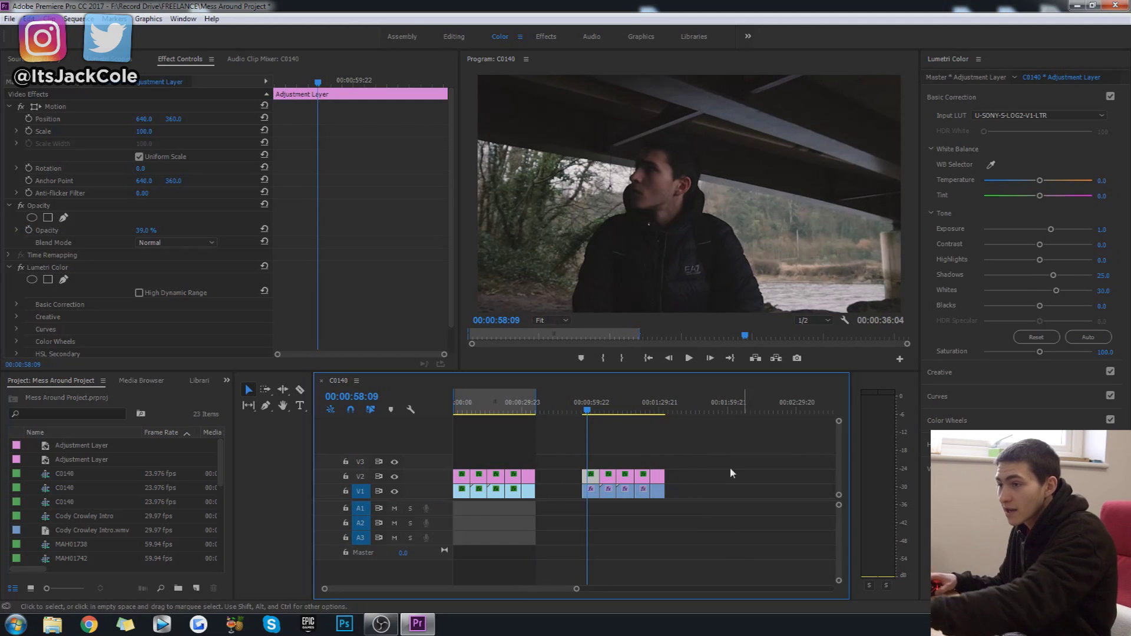
{"action": "left_click", "coordinate": [715, 475]}
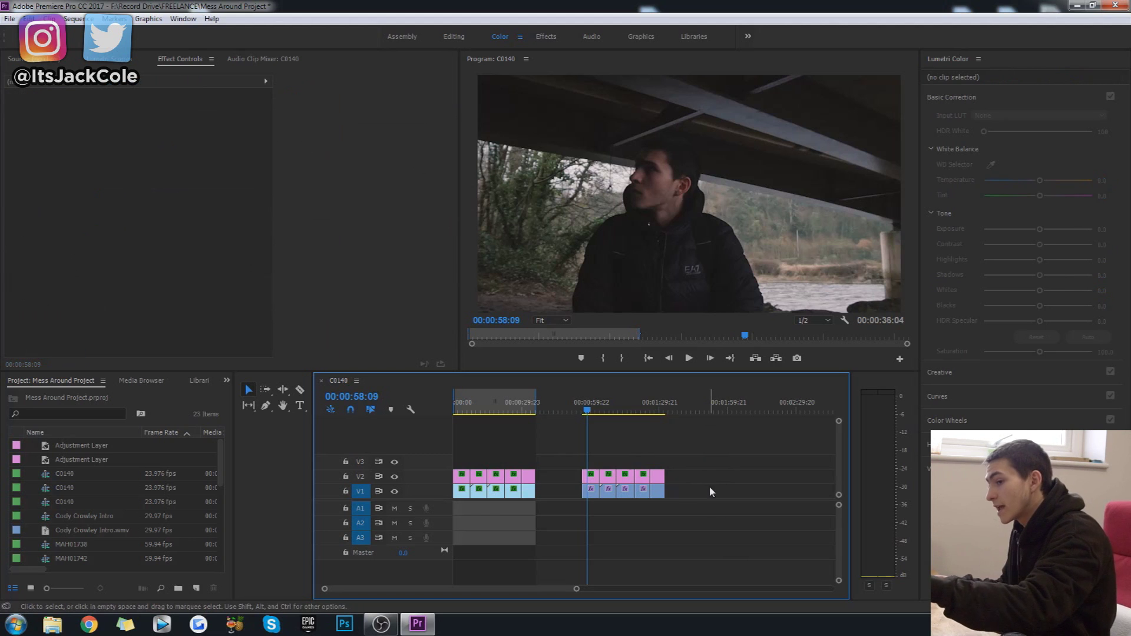
{"action": "left_click", "coordinate": [582, 411]}
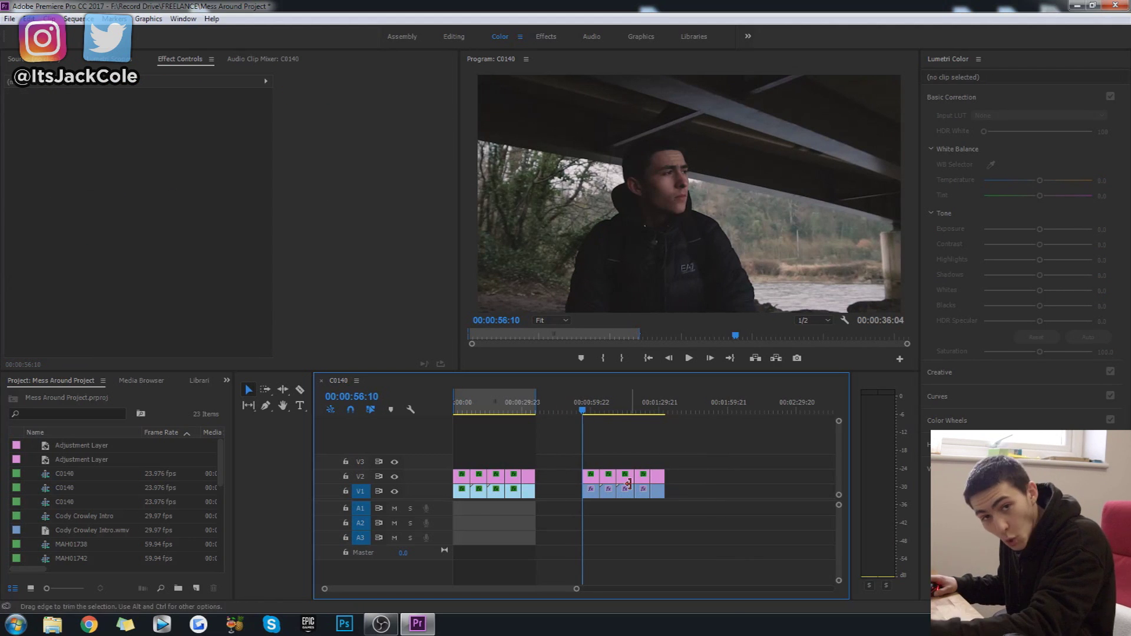
{"action": "left_click", "coordinate": [593, 494]}
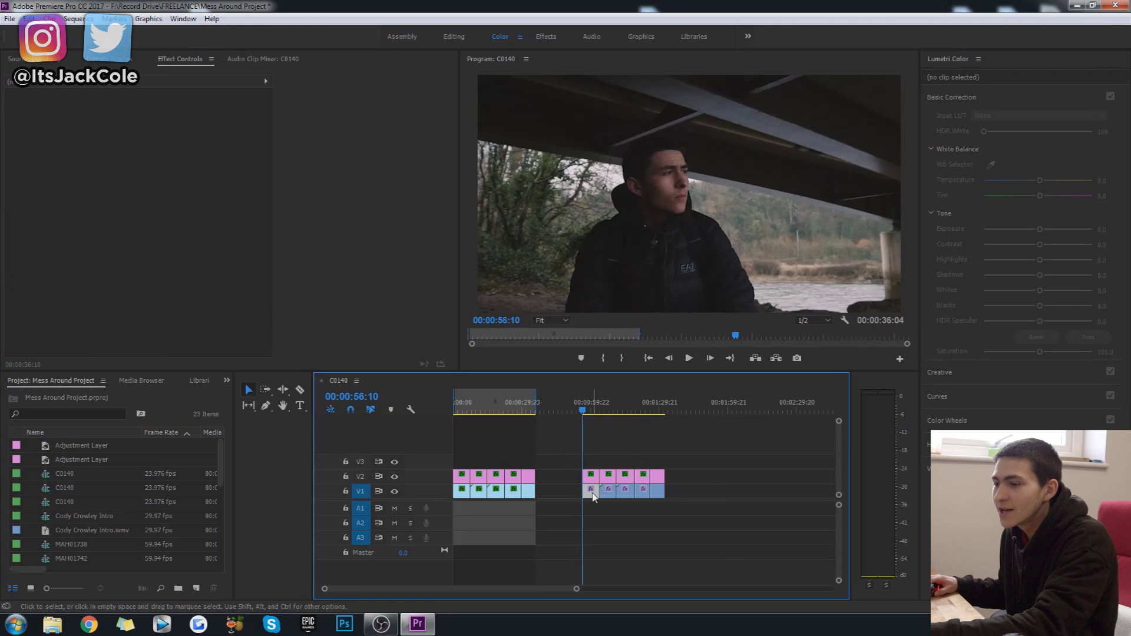
{"action": "left_click", "coordinate": [634, 419]}
{"action": "left_click_drag", "start_coordinate": [628, 451], "coordinate": [574, 479]}
{"action": "scroll", "coordinate": [589, 461], "scroll_direction": "down", "scroll_amount": 2}
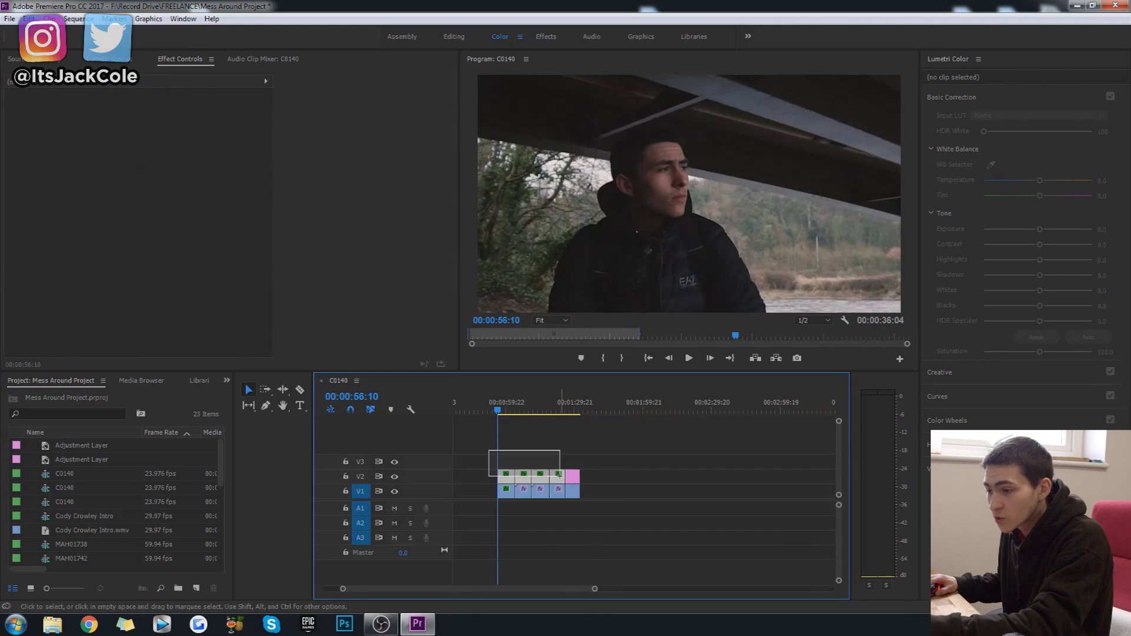
{"action": "left_click", "coordinate": [634, 510]}
{"action": "scroll", "coordinate": [455, 594], "scroll_direction": "up", "scroll_amount": 2}
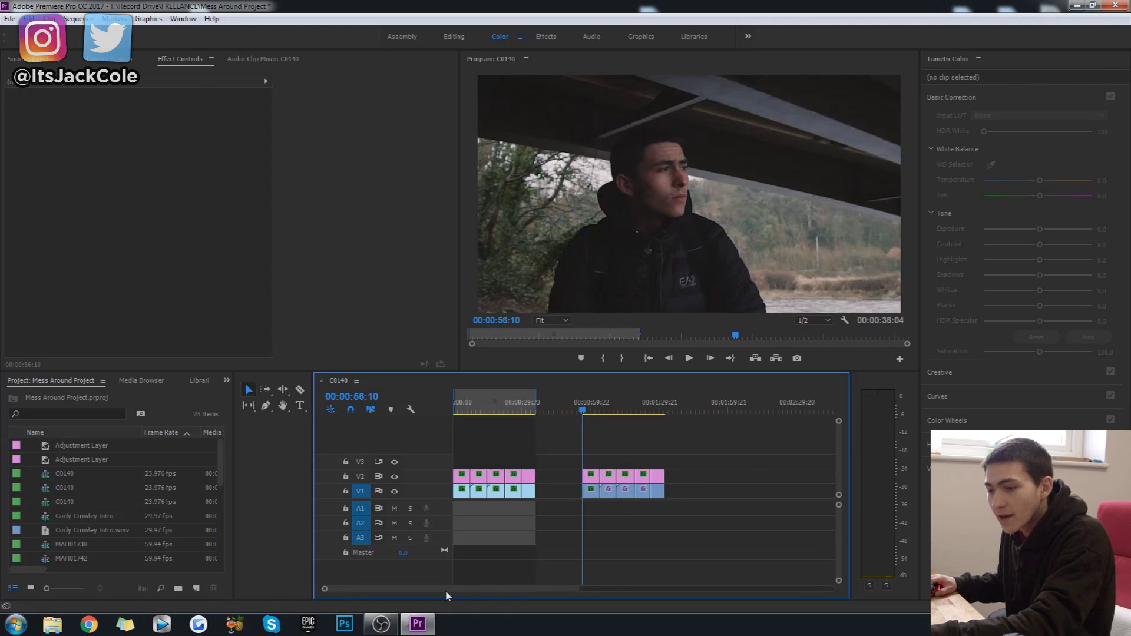
{"action": "left_click_drag", "start_coordinate": [584, 592], "coordinate": [629, 590]}
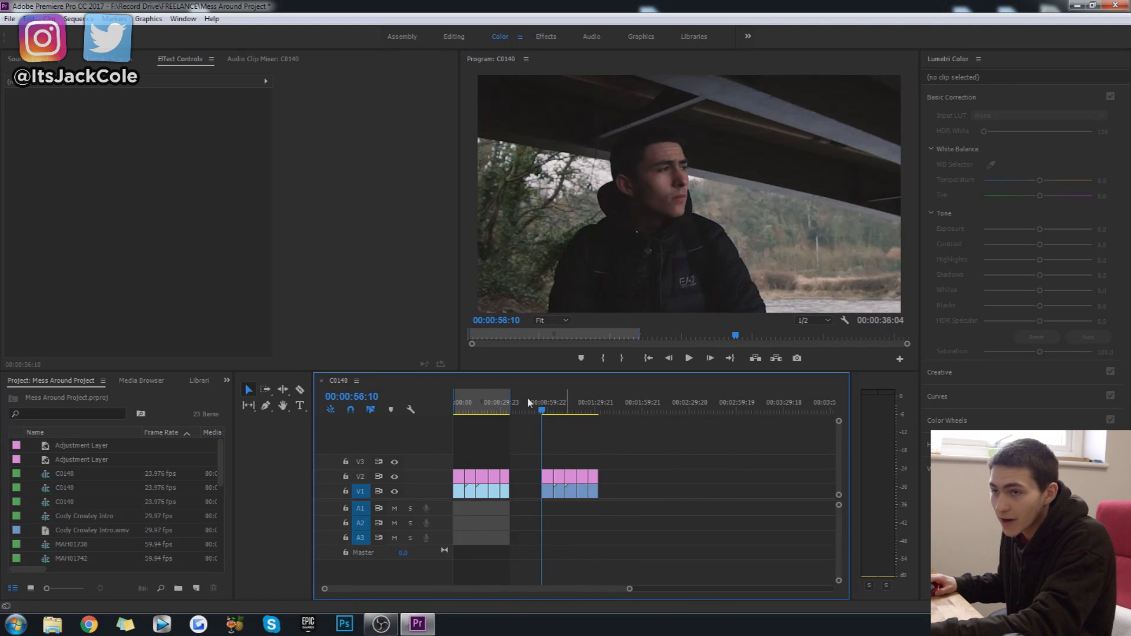
{"action": "left_click", "coordinate": [79, 19]}
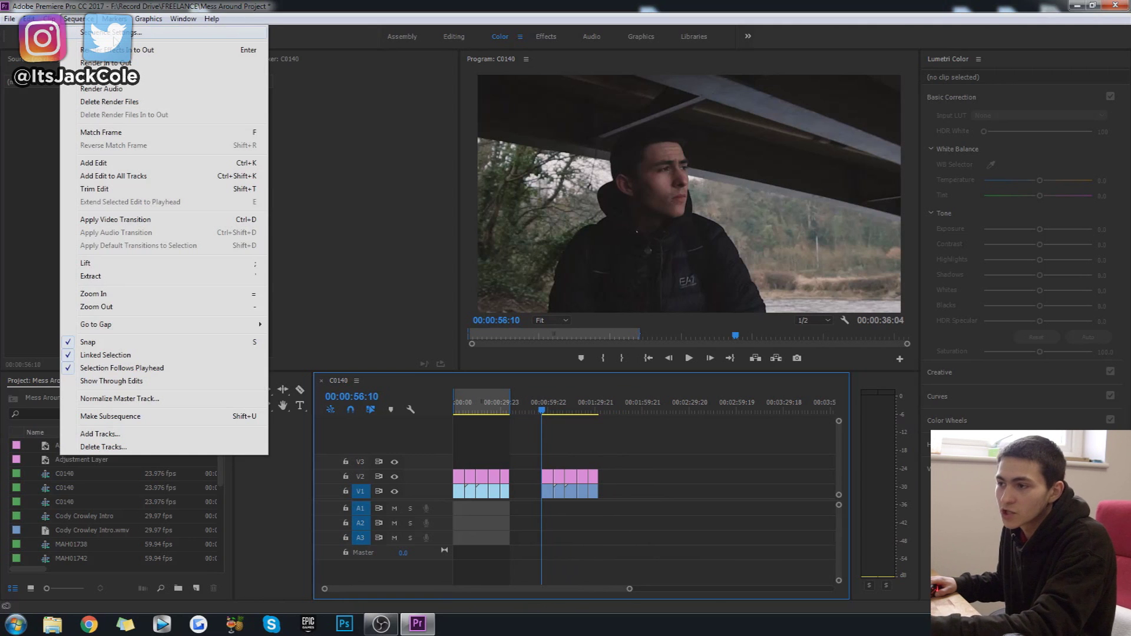
{"action": "left_click", "coordinate": [112, 33]}
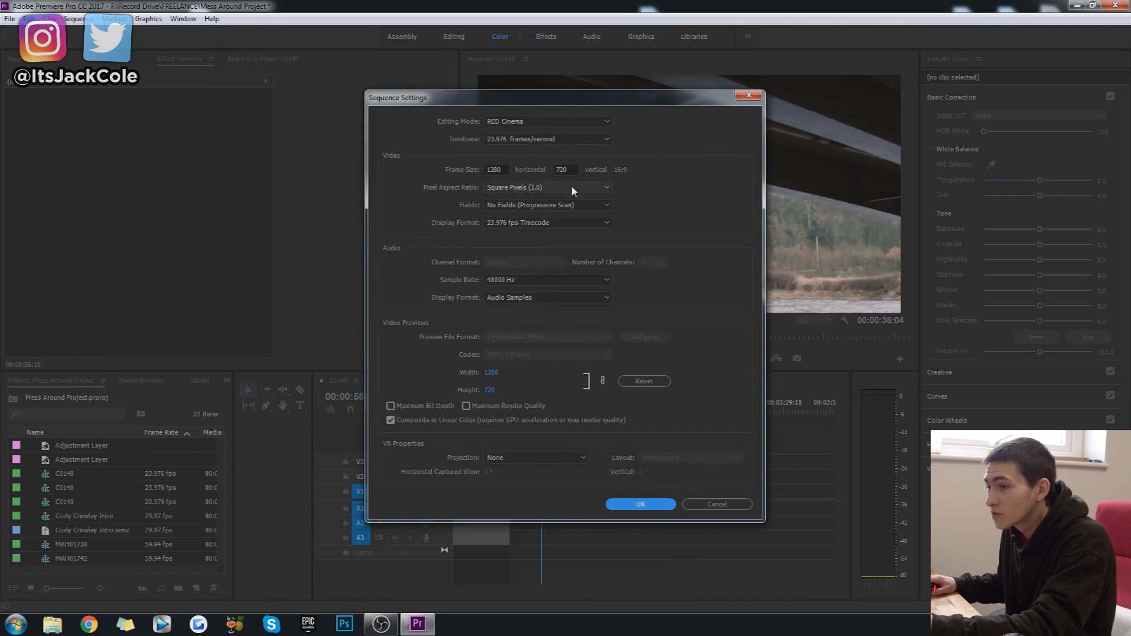
{"action": "left_click_drag", "start_coordinate": [577, 100], "coordinate": [251, 50]}
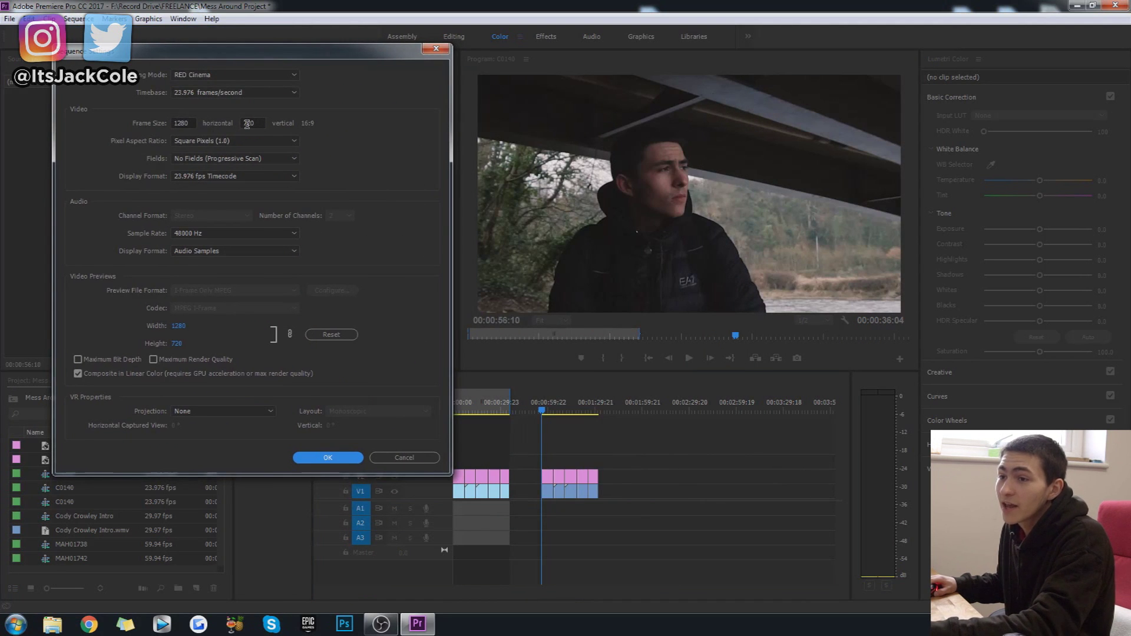
{"action": "left_click", "coordinate": [405, 458]}
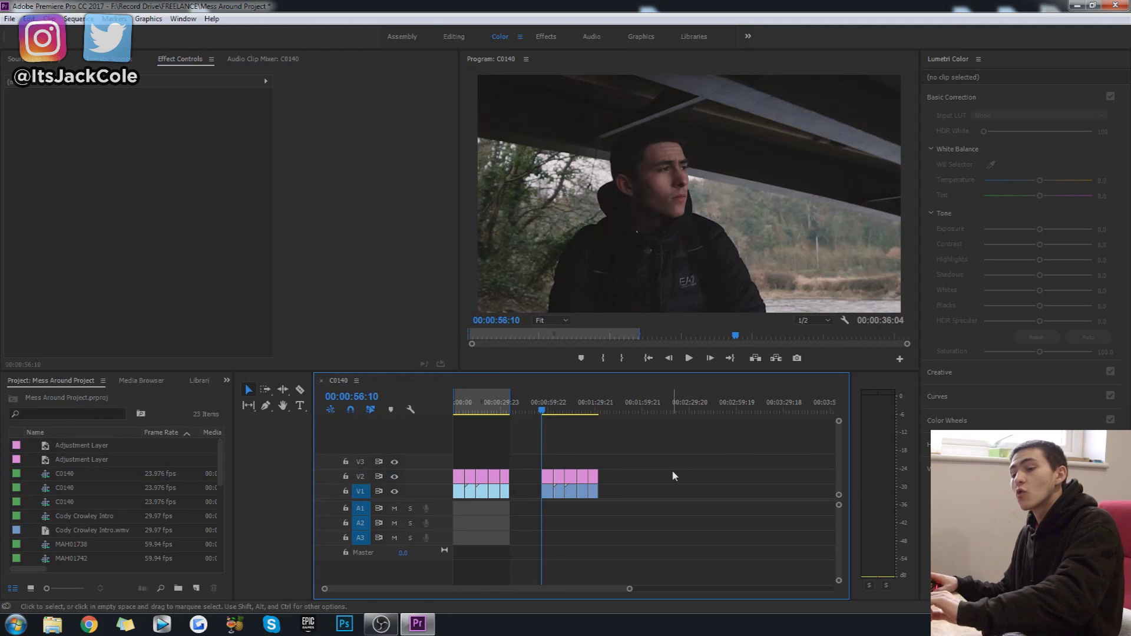
{"action": "left_click", "coordinate": [79, 18]}
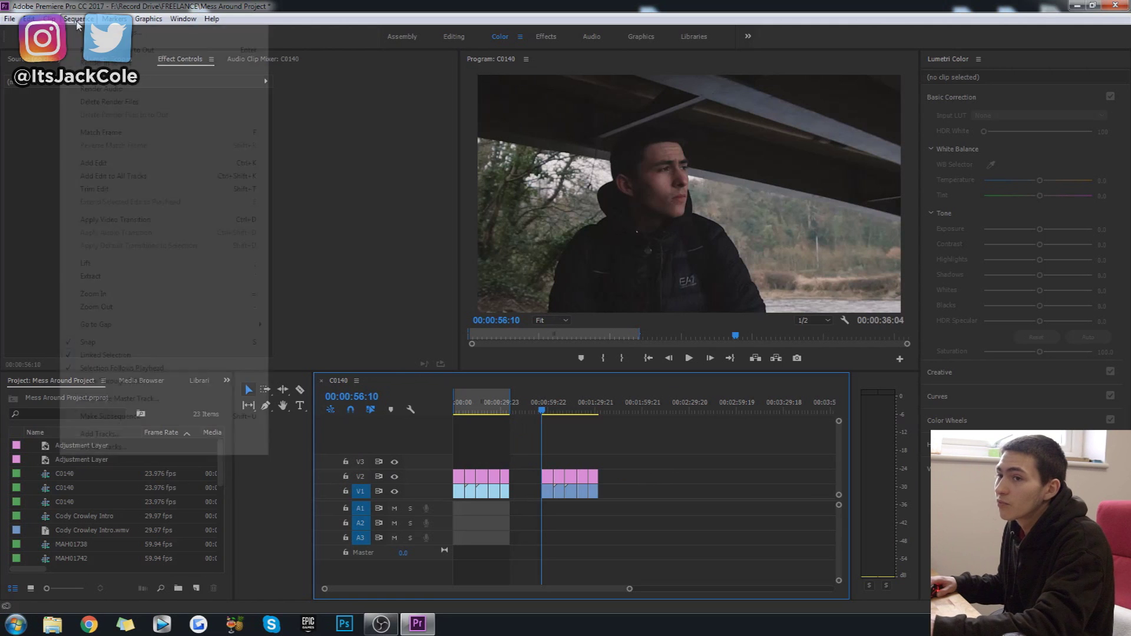
{"action": "left_click", "coordinate": [94, 30]}
{"action": "left_click", "coordinate": [733, 505]}
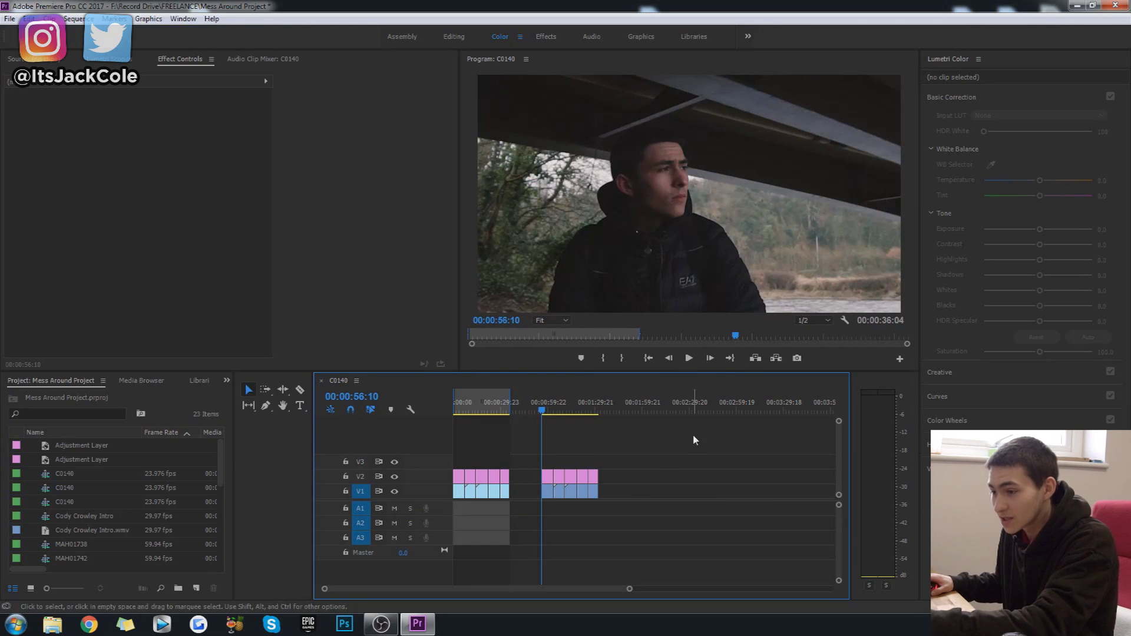
{"action": "left_click", "coordinate": [78, 18]}
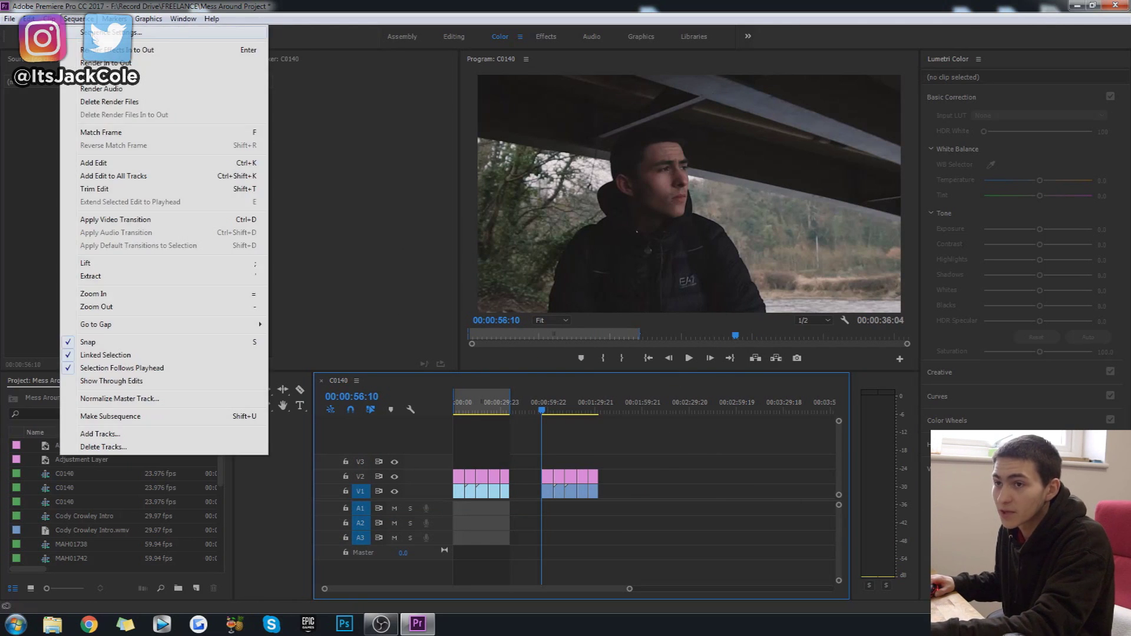
{"action": "left_click", "coordinate": [112, 32]}
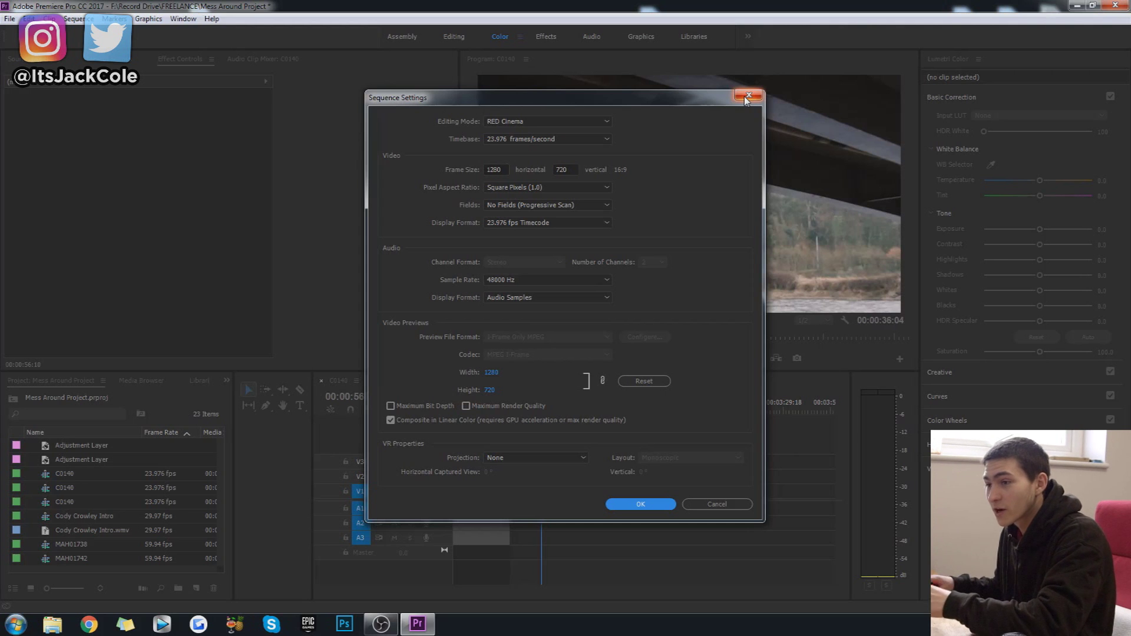
{"action": "left_click", "coordinate": [746, 96]}
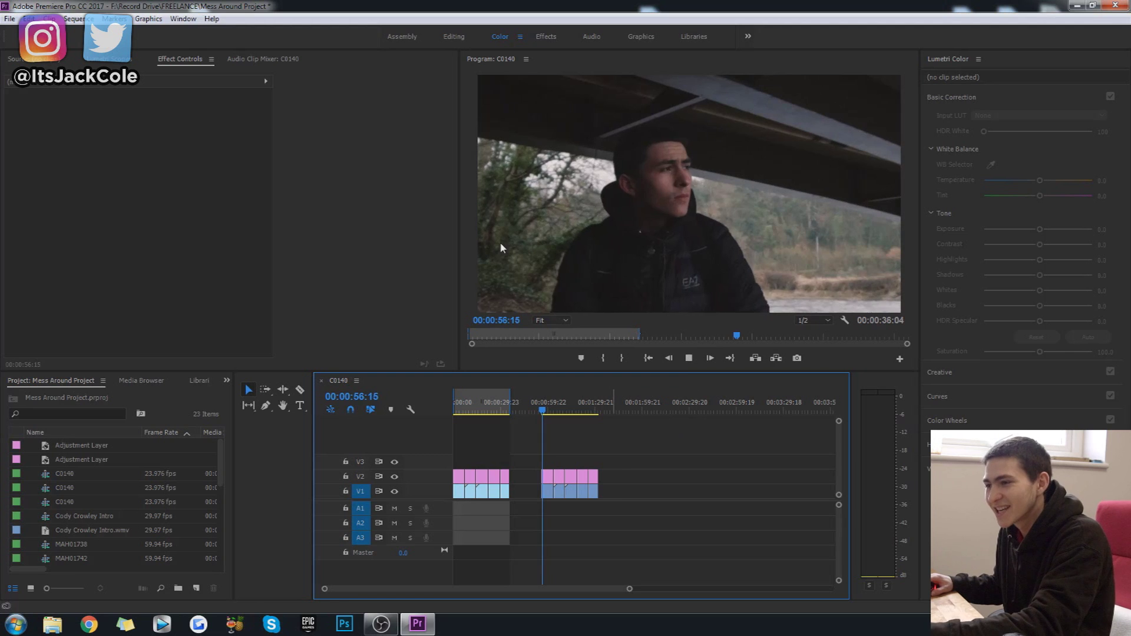
{"action": "left_click", "coordinate": [547, 491]}
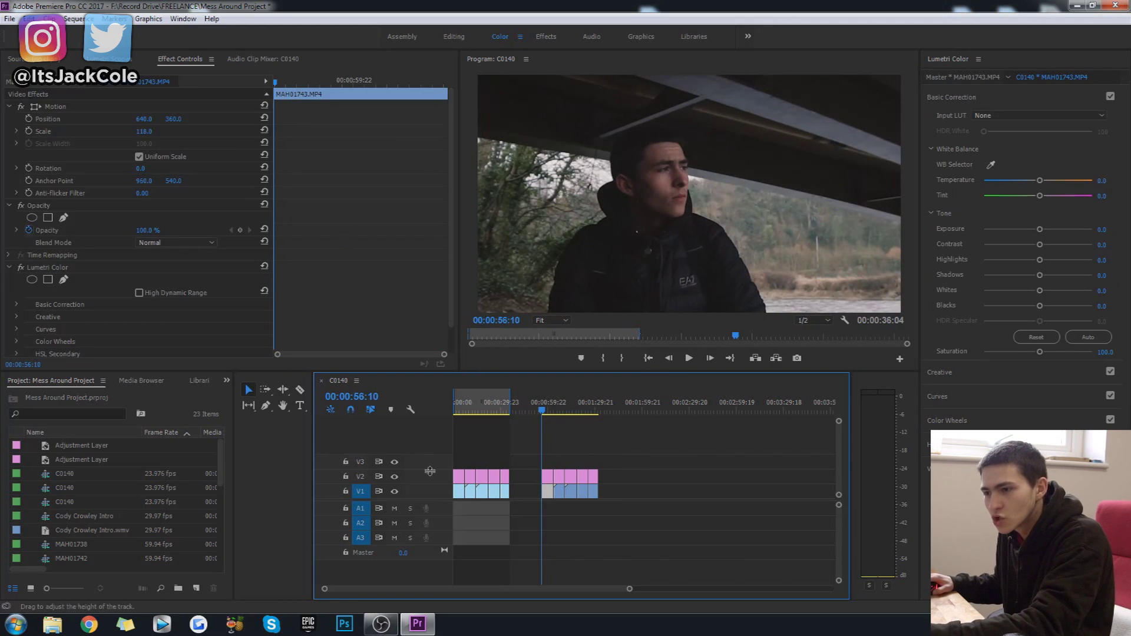
Step: Reset the bridge shot, scale it to 73 at position 583, 335, and keyframe Scale and Position
{"action": "left_click", "coordinate": [265, 130]}
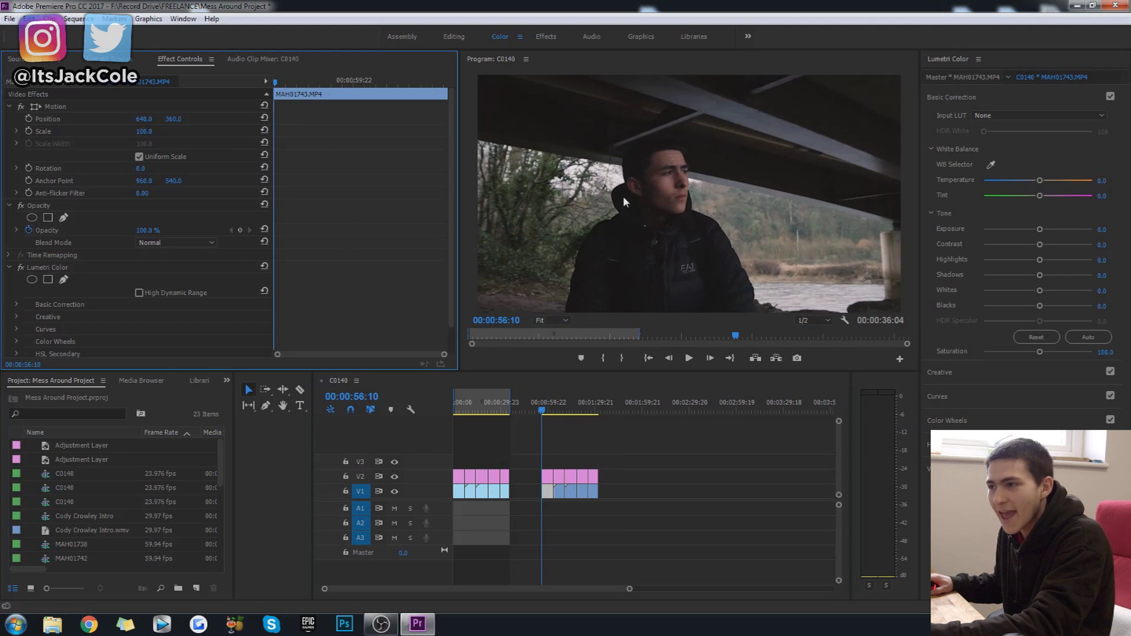
{"action": "left_click_drag", "start_coordinate": [360, 84], "coordinate": [192, 81]}
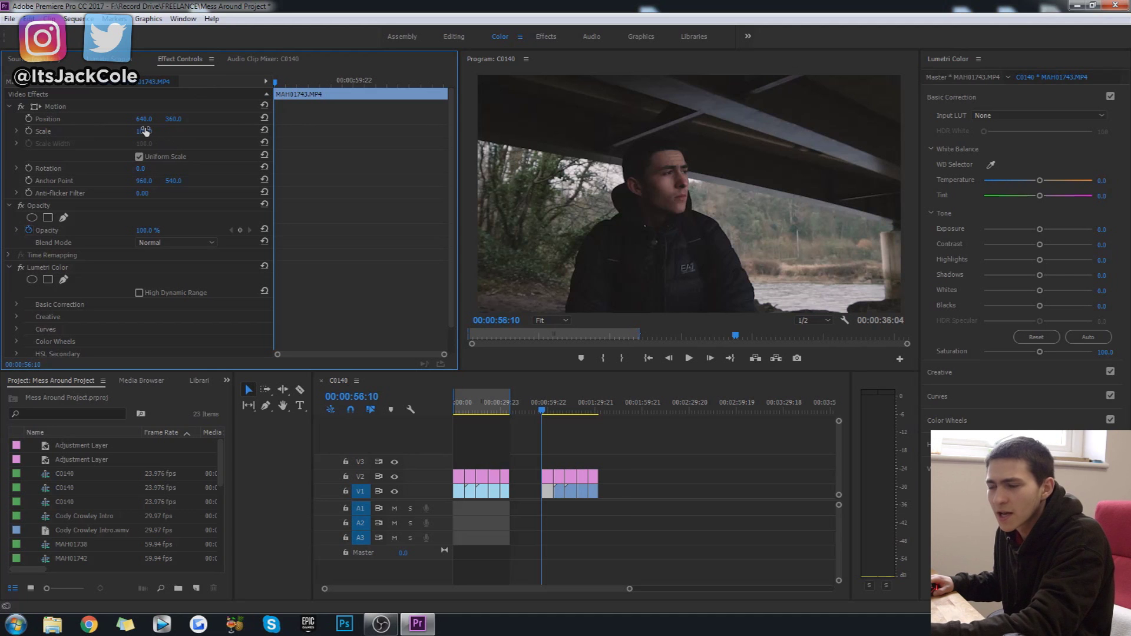
{"action": "left_click_drag", "start_coordinate": [148, 134], "coordinate": [114, 118]}
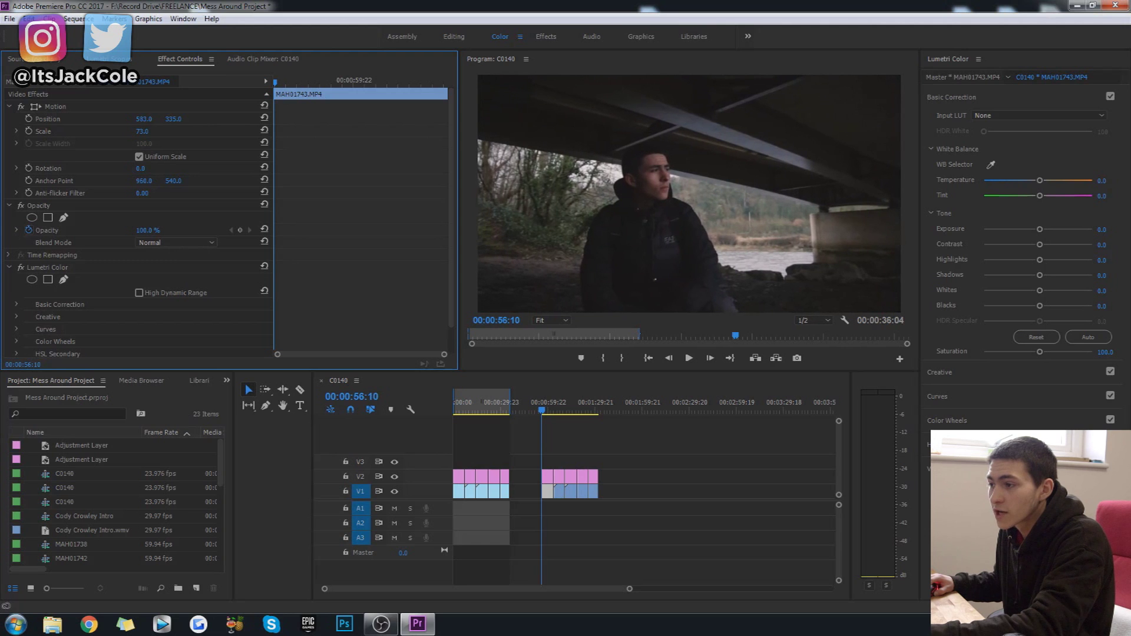
{"action": "left_click", "coordinate": [29, 131]}
{"action": "left_click", "coordinate": [29, 119]}
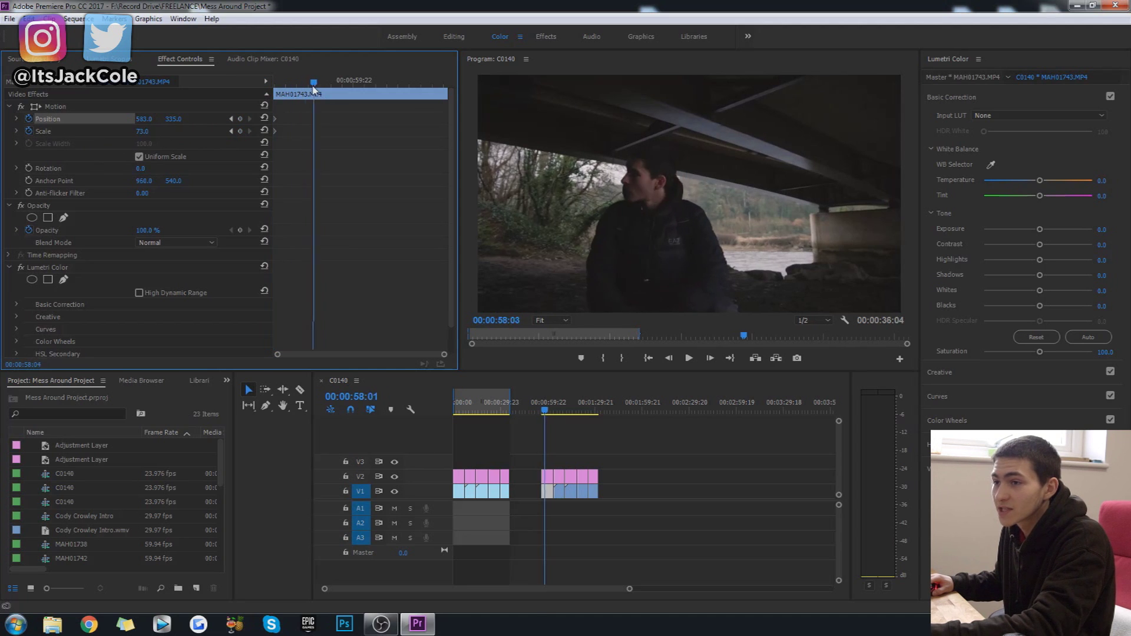
{"action": "left_click_drag", "start_coordinate": [314, 89], "coordinate": [442, 93]}
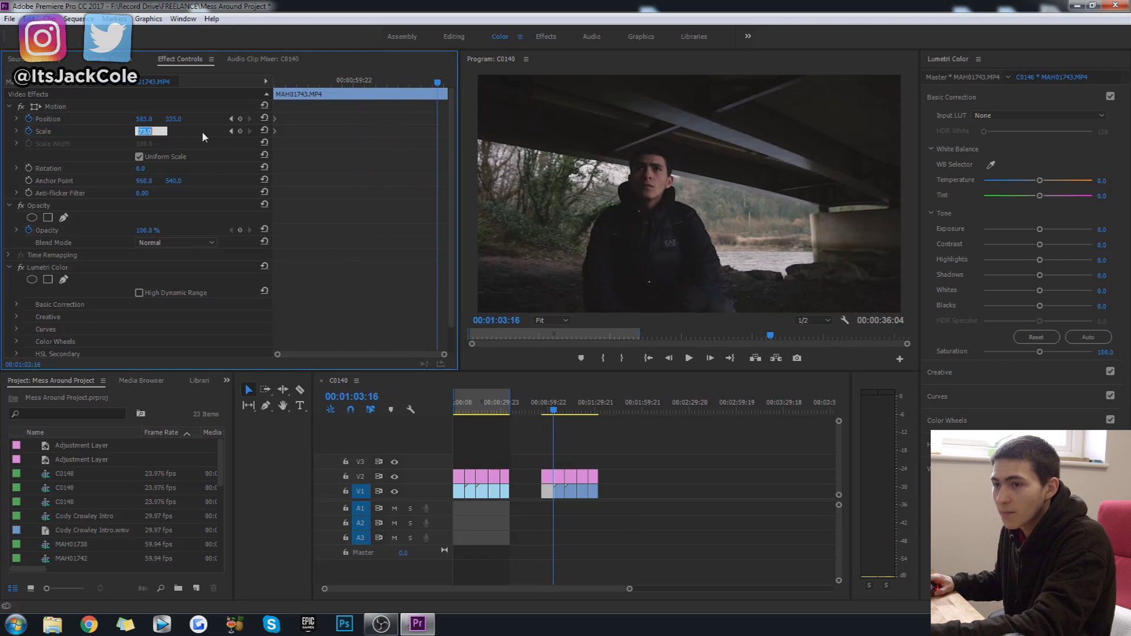
Step: Key the bridge shot's end at scale 93 and position 798, 321, then play it back
{"action": "key", "text": "BackSpace"}
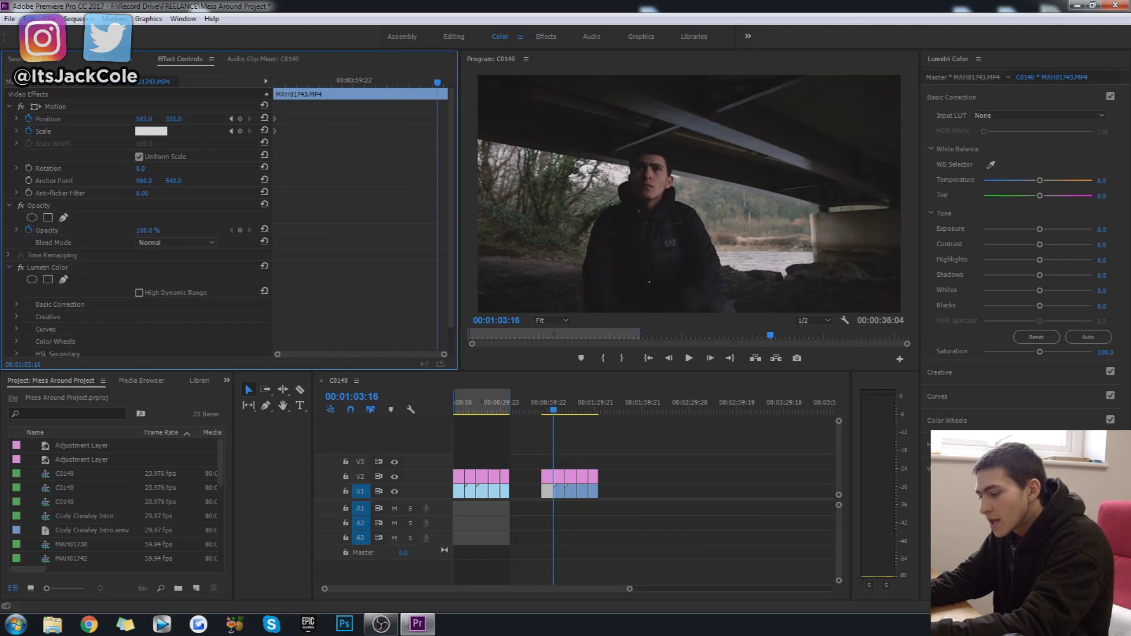
{"action": "type", "text": "93"}
{"action": "key", "text": "Return"}
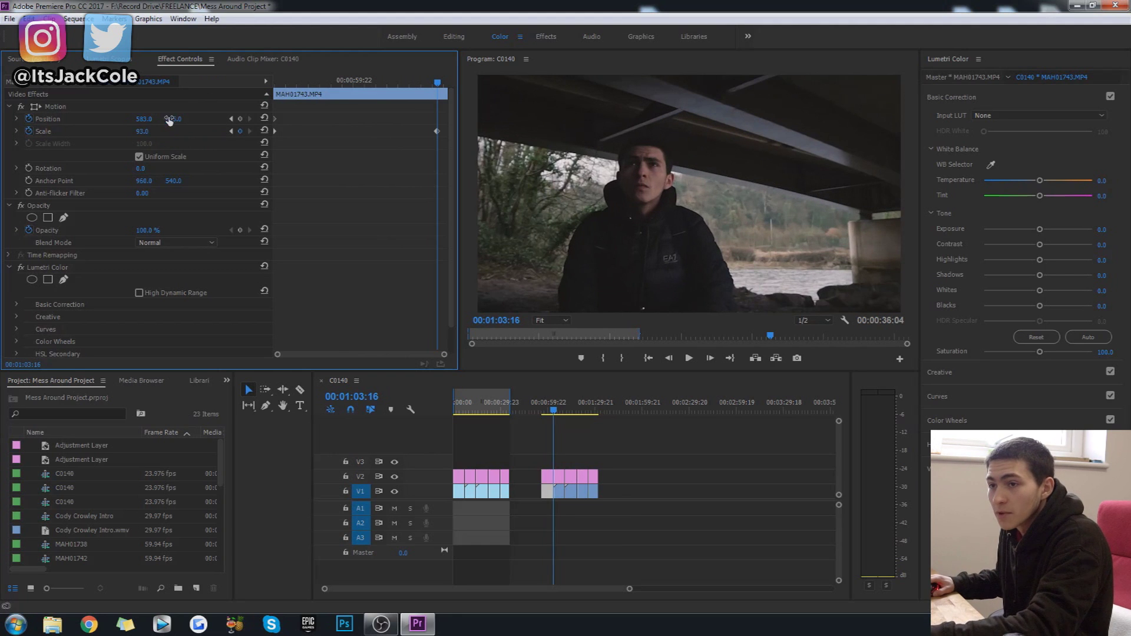
{"action": "left_click_drag", "start_coordinate": [173, 118], "coordinate": [274, 119]}
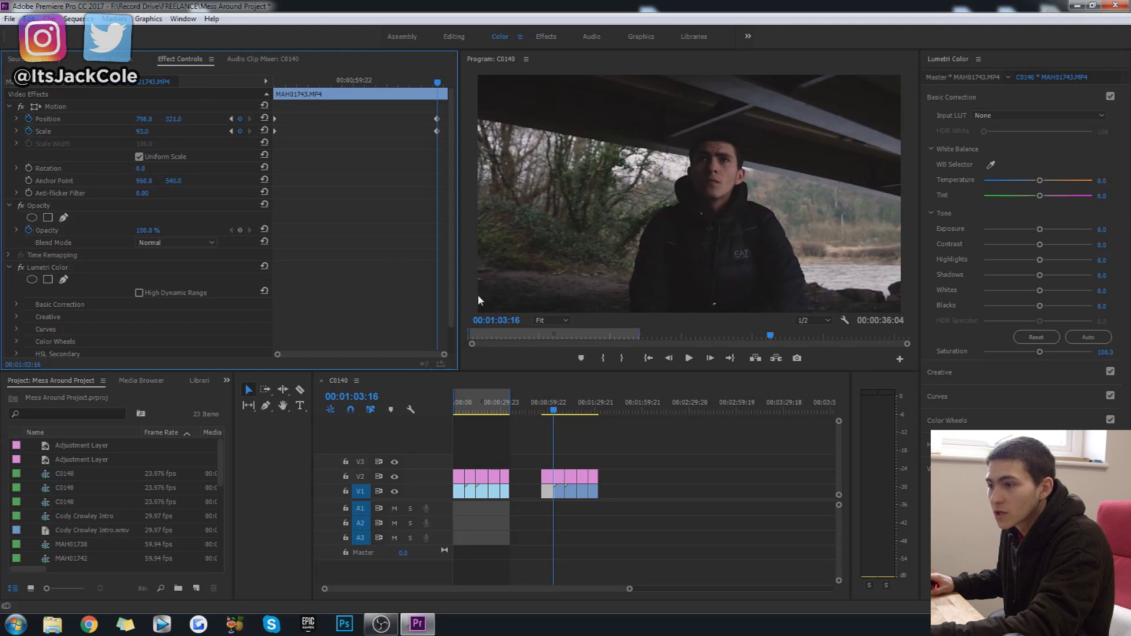
{"action": "left_click", "coordinate": [541, 407]}
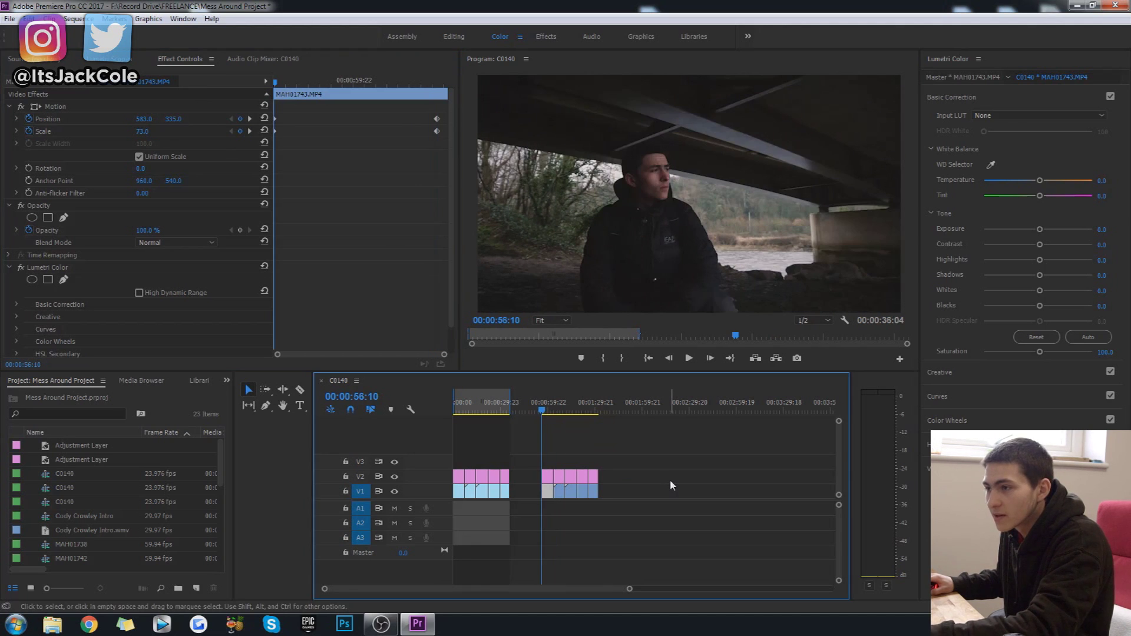
{"action": "key", "text": "space"}
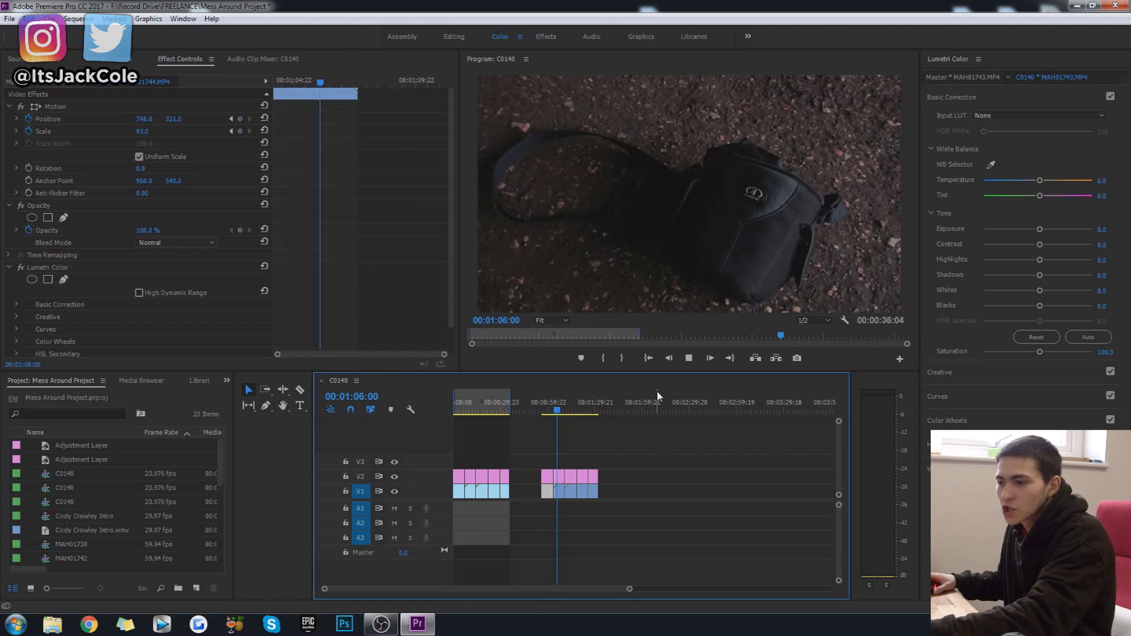
Step: Replay the bridge shot and earlier clips, then stop on the bag clip MAH01744.MP4 at 00:01:04:03
{"action": "key", "text": "Up"}
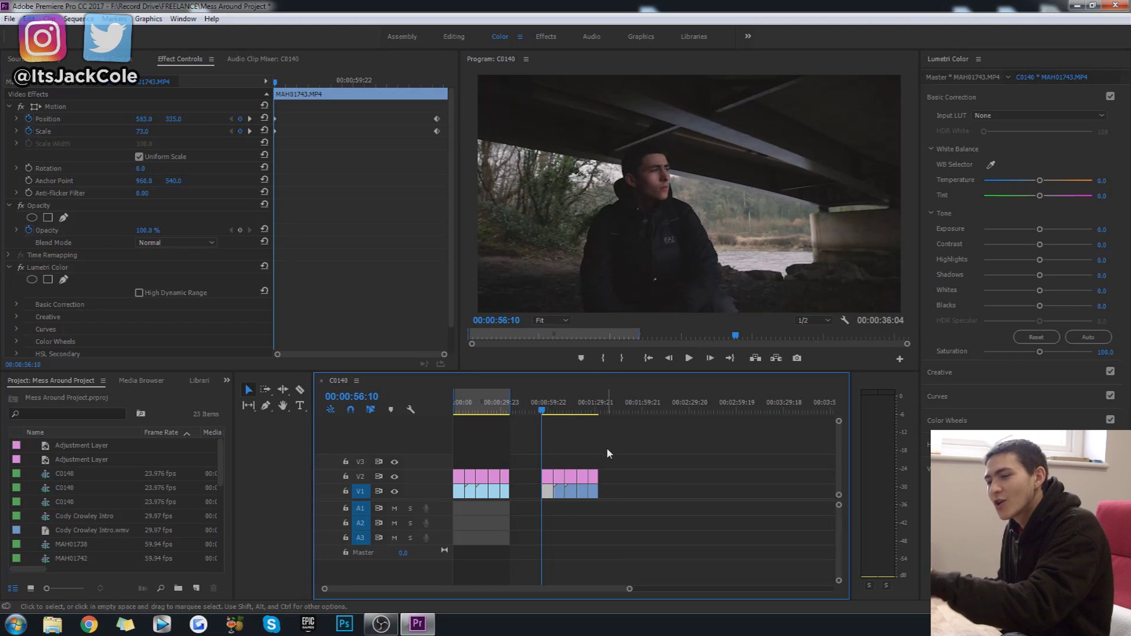
{"action": "key", "text": "space"}
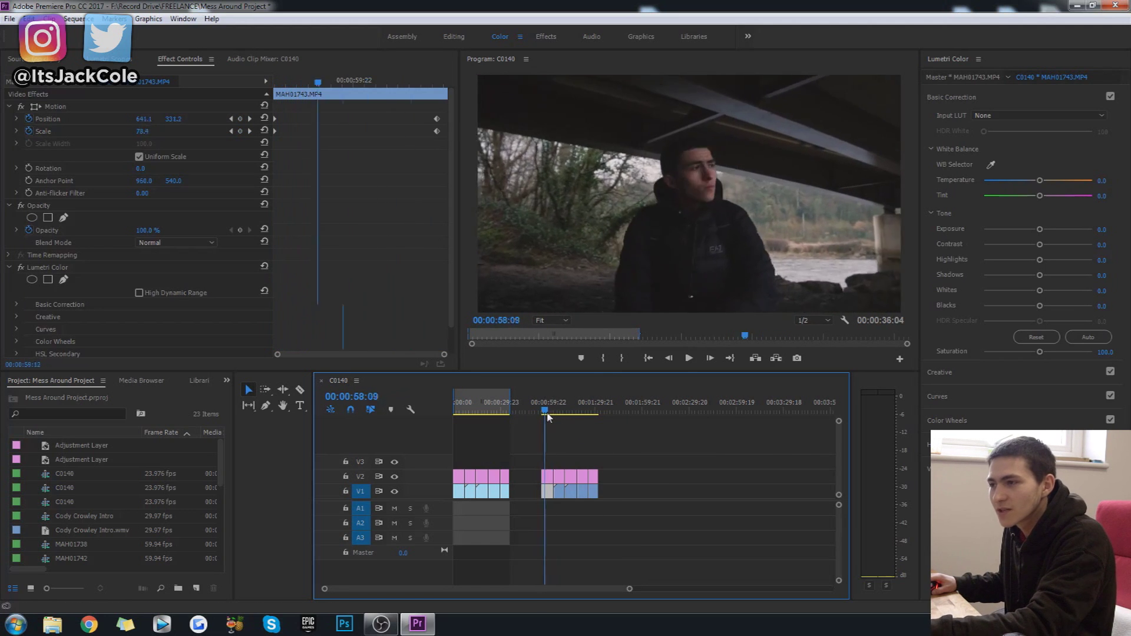
{"action": "key", "text": "Down"}
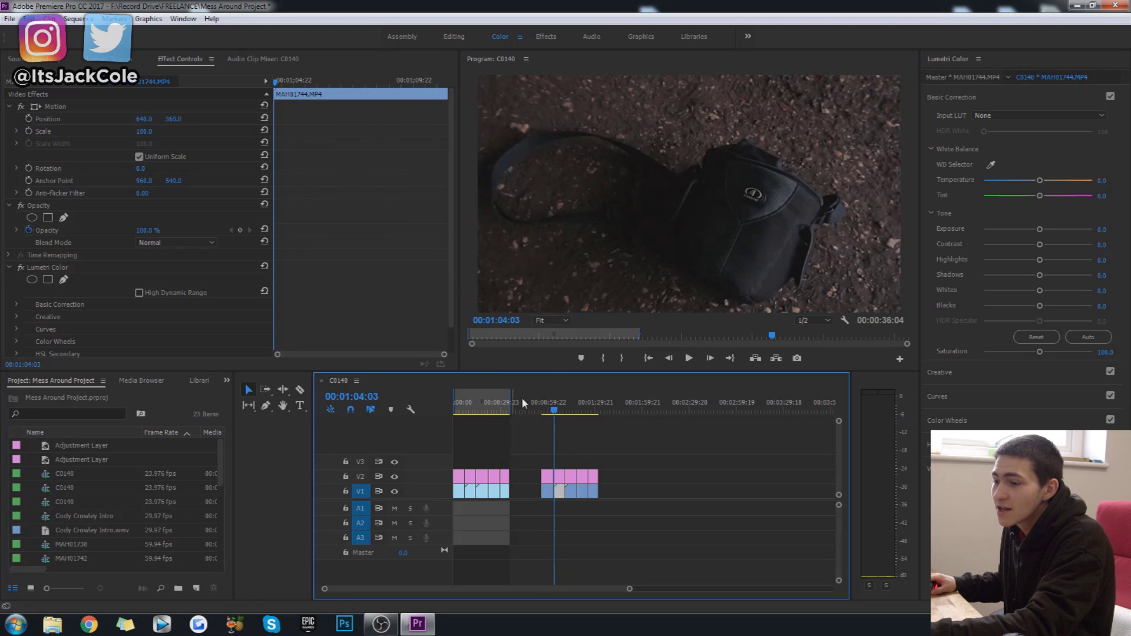
{"action": "left_click", "coordinate": [469, 403]}
{"action": "key", "text": "space"}
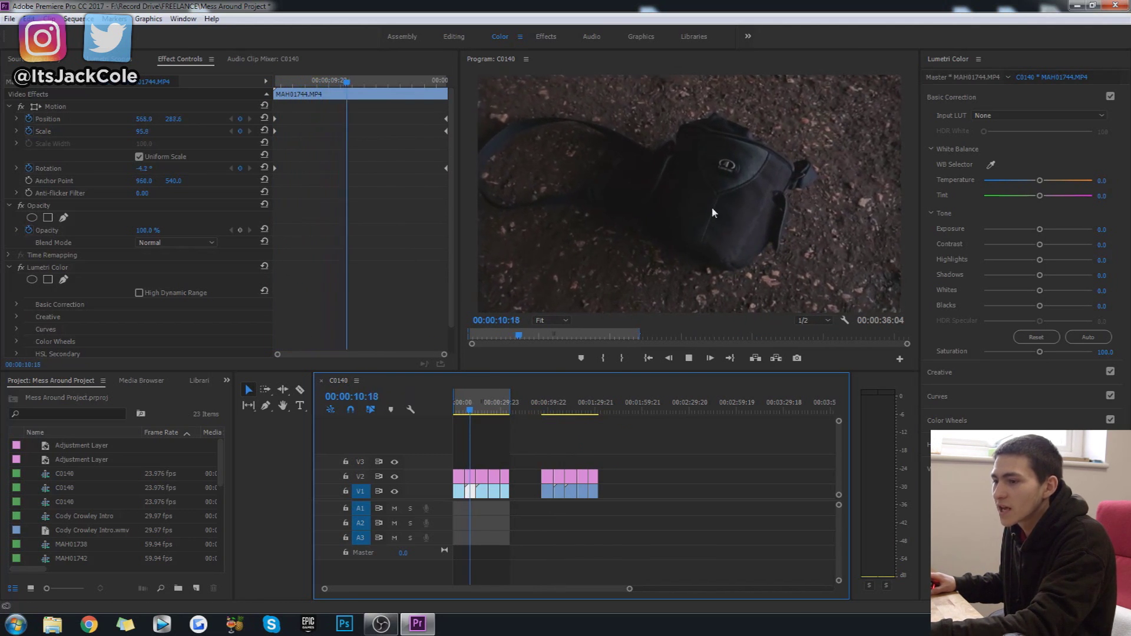
{"action": "left_click", "coordinate": [501, 405]}
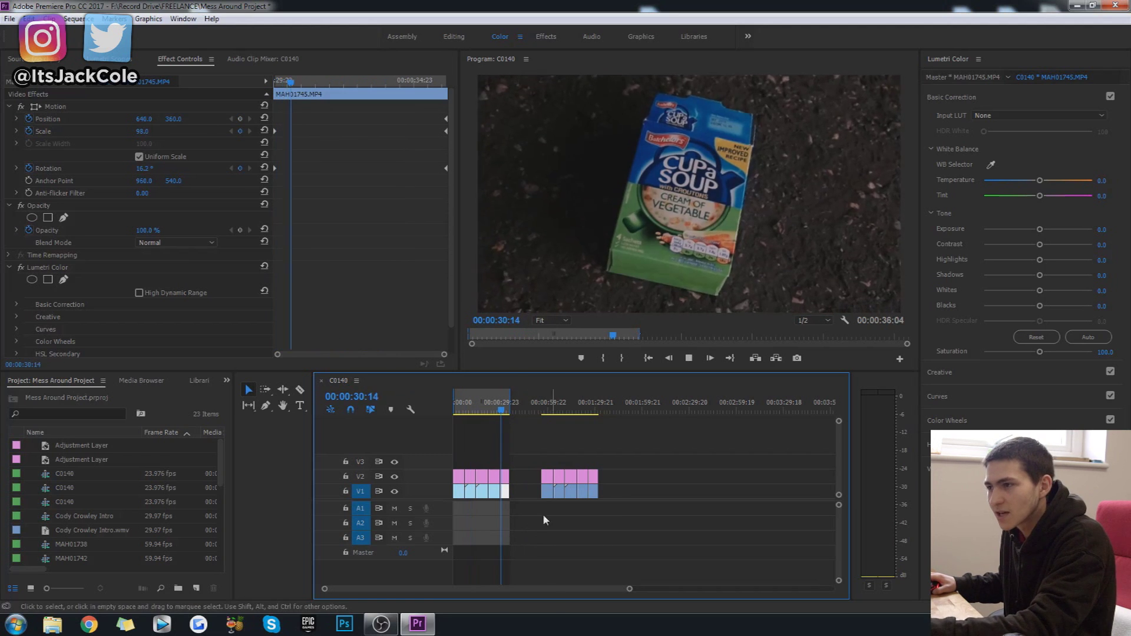
{"action": "left_click", "coordinate": [554, 406]}
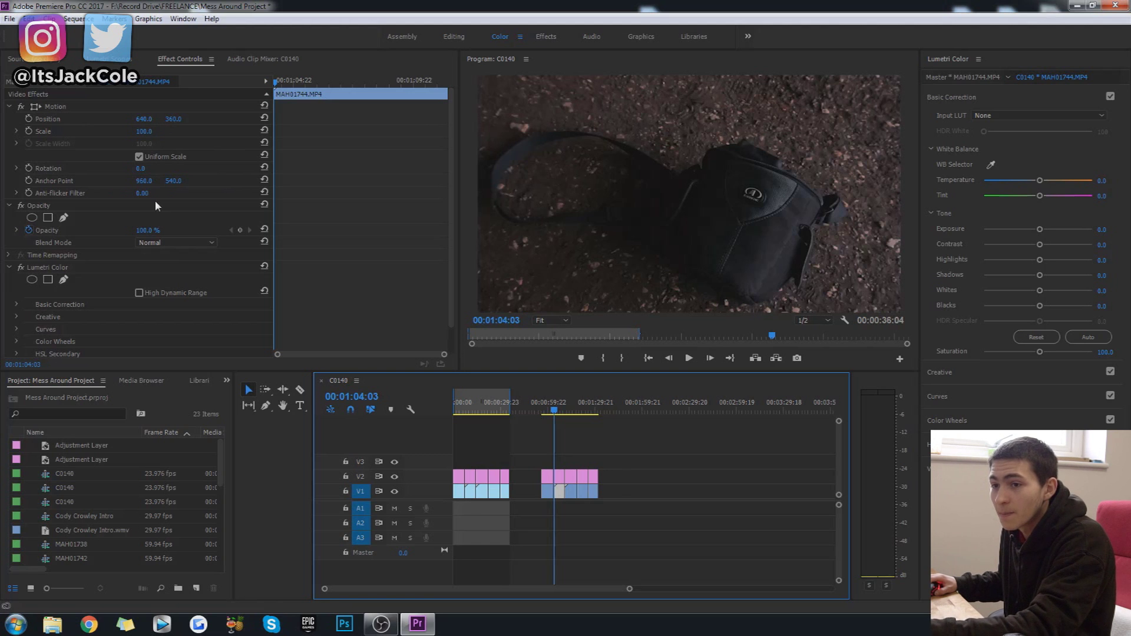
Step: Set the bag shot to 12° rotation and Position Y 307 at scale 100, adding opening keyframes
{"action": "left_click_drag", "start_coordinate": [141, 168], "coordinate": [146, 167]}
{"action": "key", "text": "ctrl+z"}
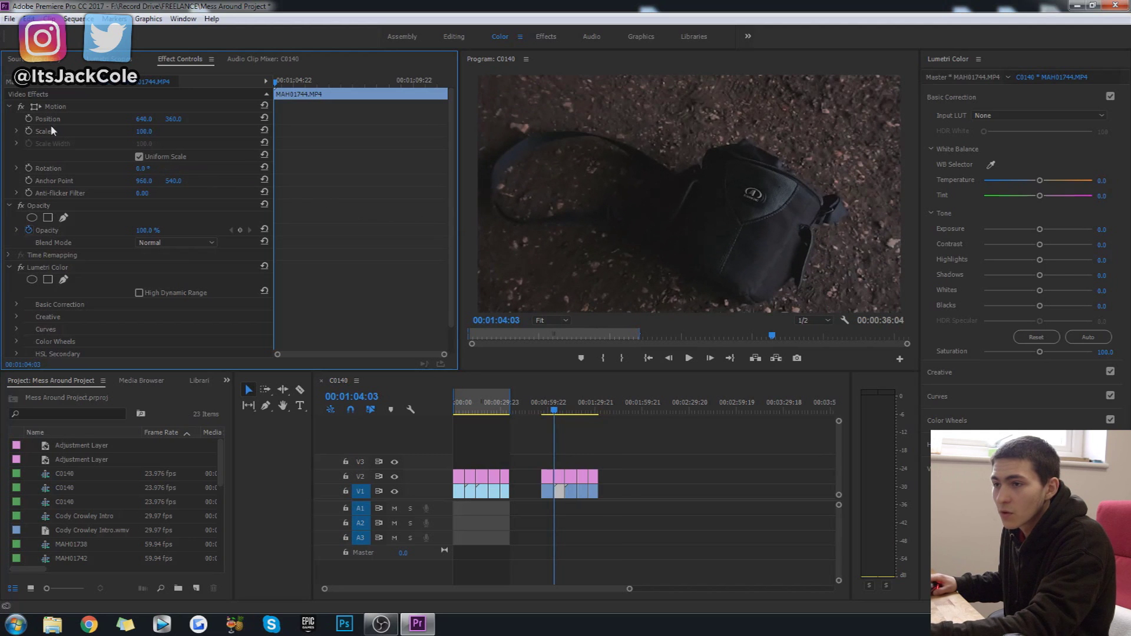
{"action": "left_click_drag", "start_coordinate": [146, 170], "coordinate": [156, 170]}
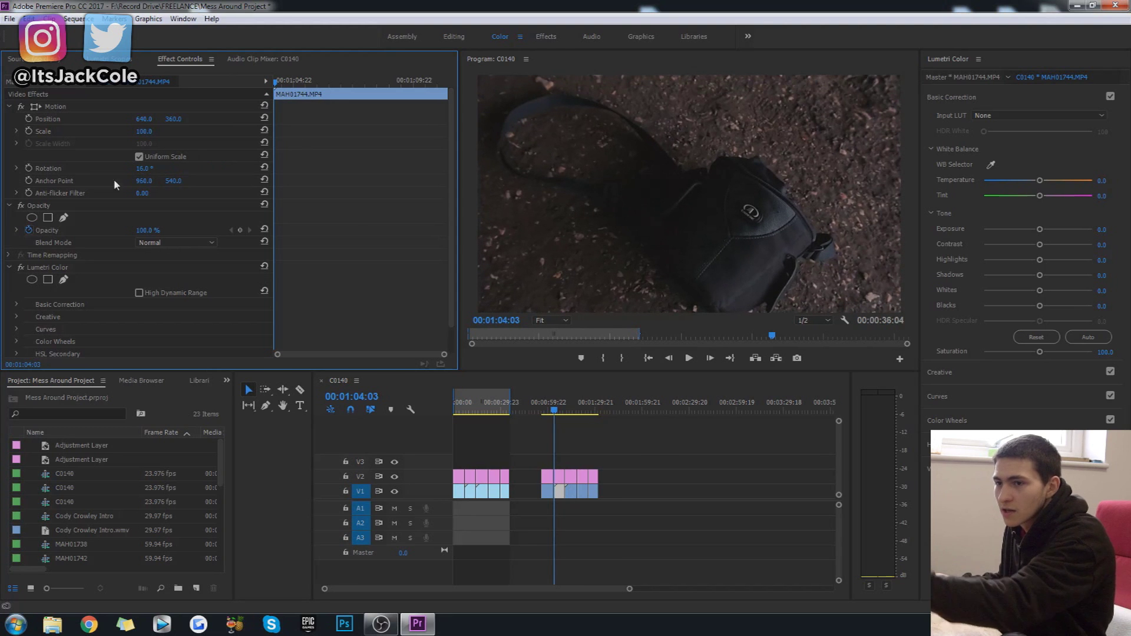
{"action": "mouse_move", "coordinate": [144, 169]}
{"action": "left_mouse_down"}
{"action": "mouse_move", "coordinate": [130, 169]}
{"action": "mouse_move", "coordinate": [164, 167]}
{"action": "left_mouse_up"}
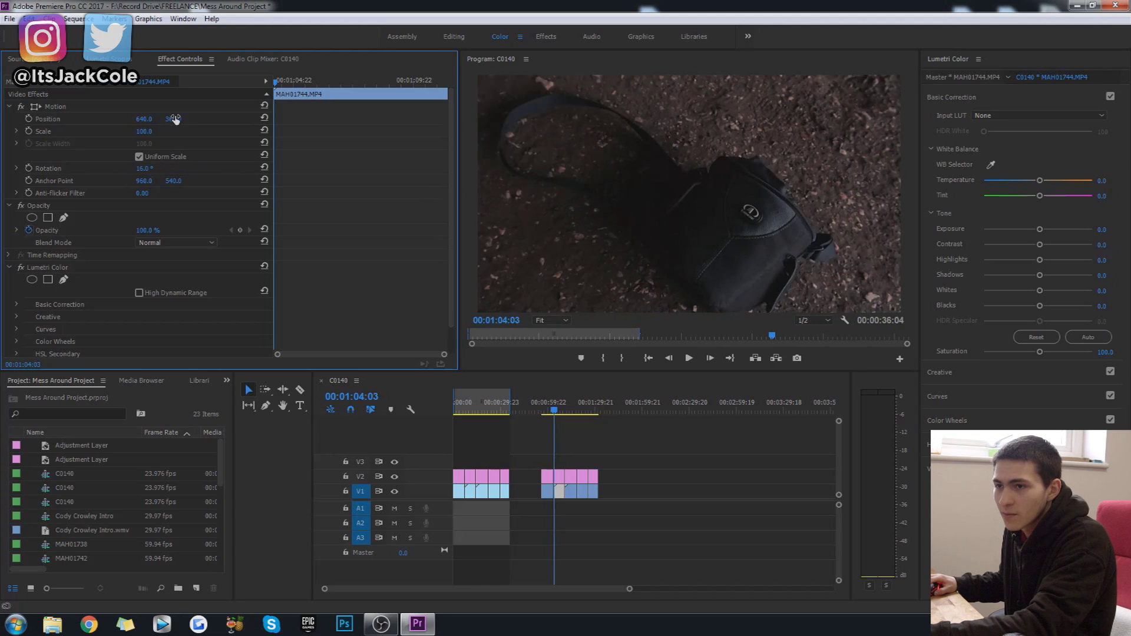
{"action": "left_click_drag", "start_coordinate": [175, 118], "coordinate": [127, 118]}
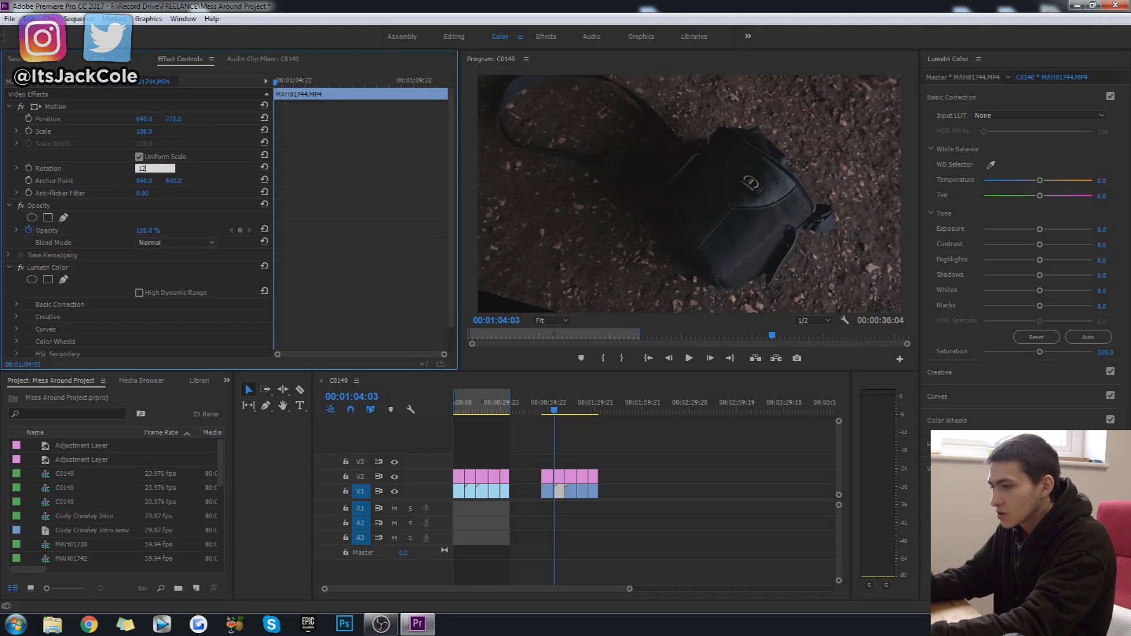
{"action": "key", "text": "Return"}
{"action": "left_click_drag", "start_coordinate": [173, 118], "coordinate": [193, 119]}
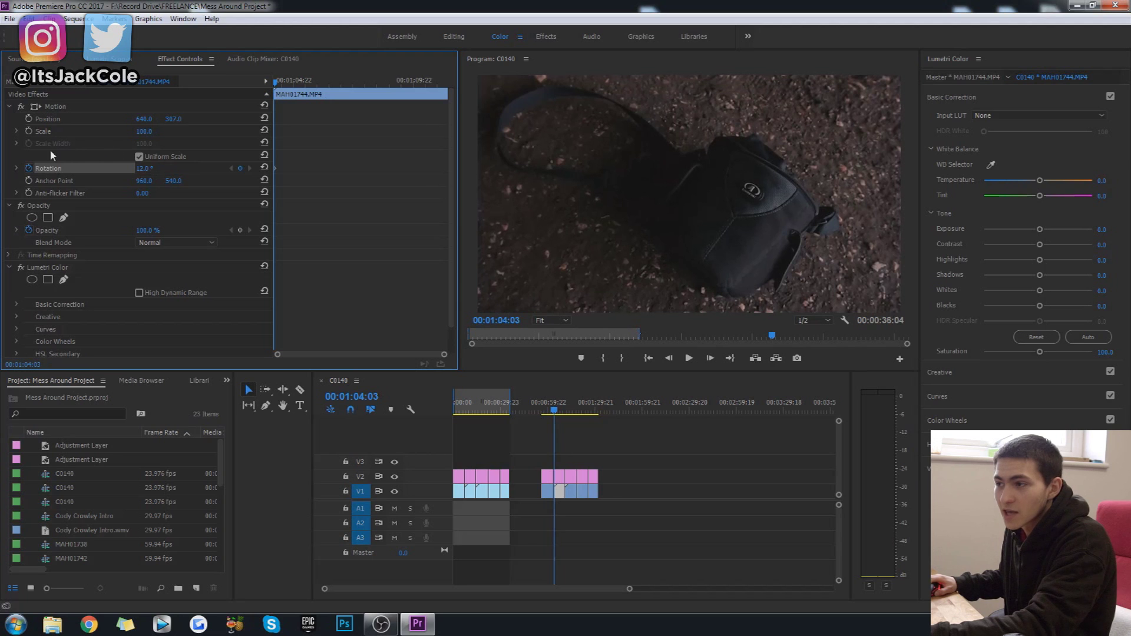
{"action": "left_click", "coordinate": [218, 129]}
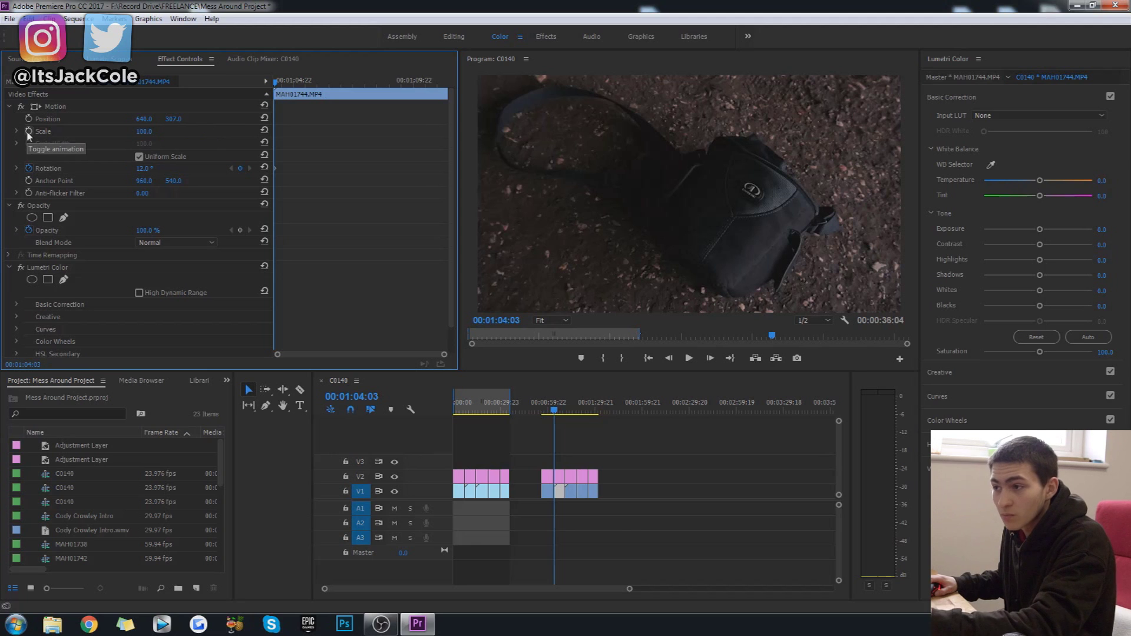
{"action": "left_click", "coordinate": [185, 128]}
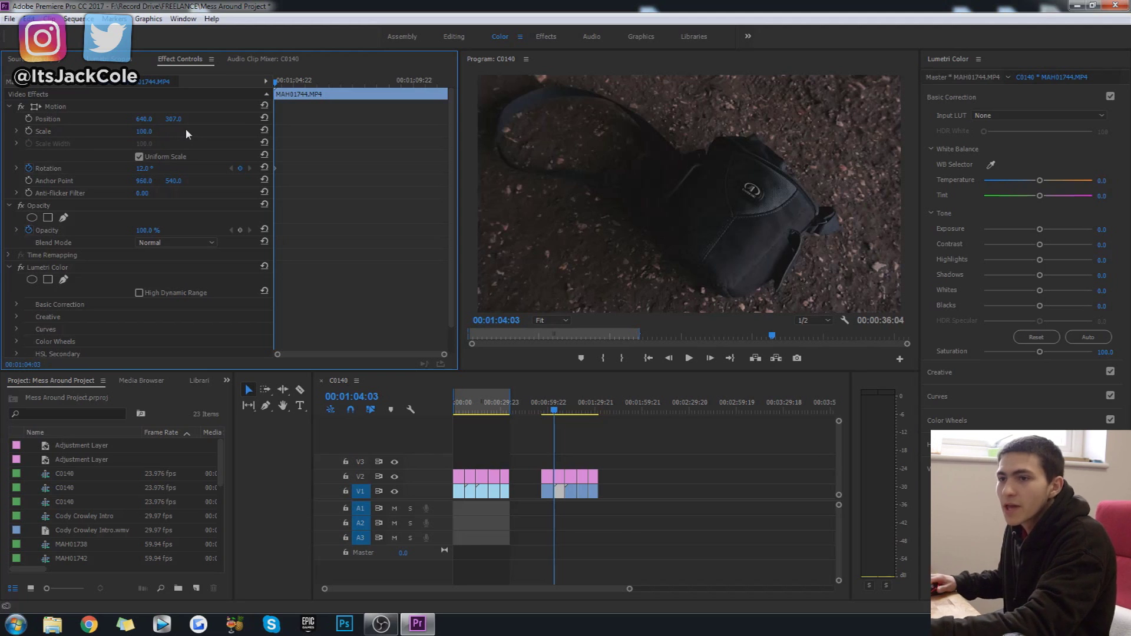
{"action": "left_click", "coordinate": [31, 119]}
{"action": "left_click_drag", "start_coordinate": [347, 82], "coordinate": [441, 94]}
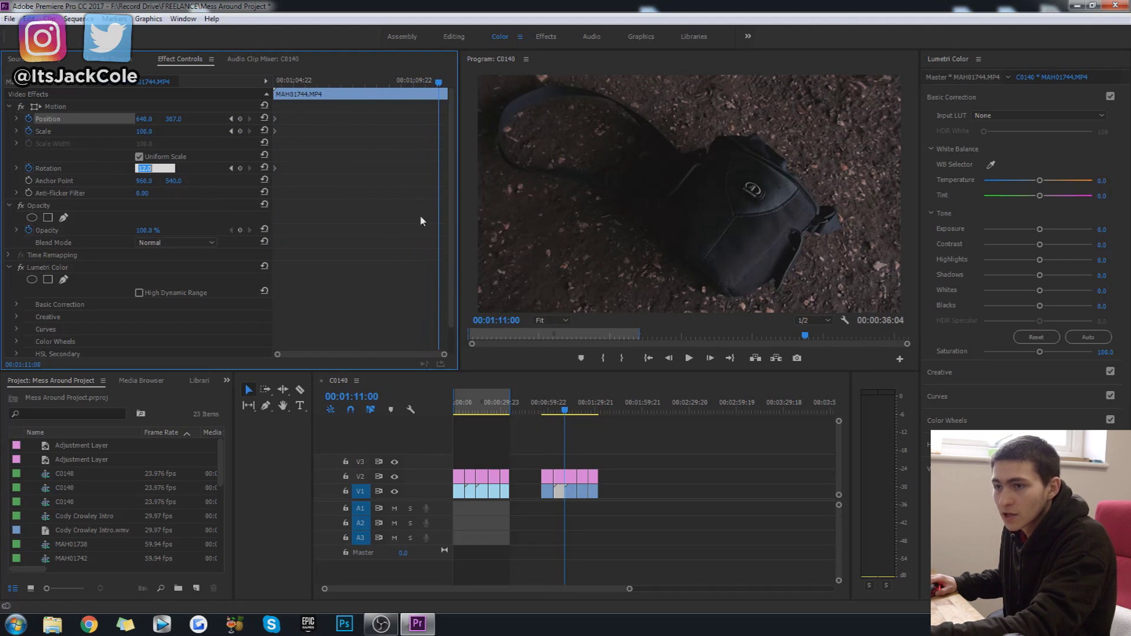
Step: Key the bag clip's end at rotation 0°, position 733.8, 354 and scale 85
{"action": "key", "text": "Return"}
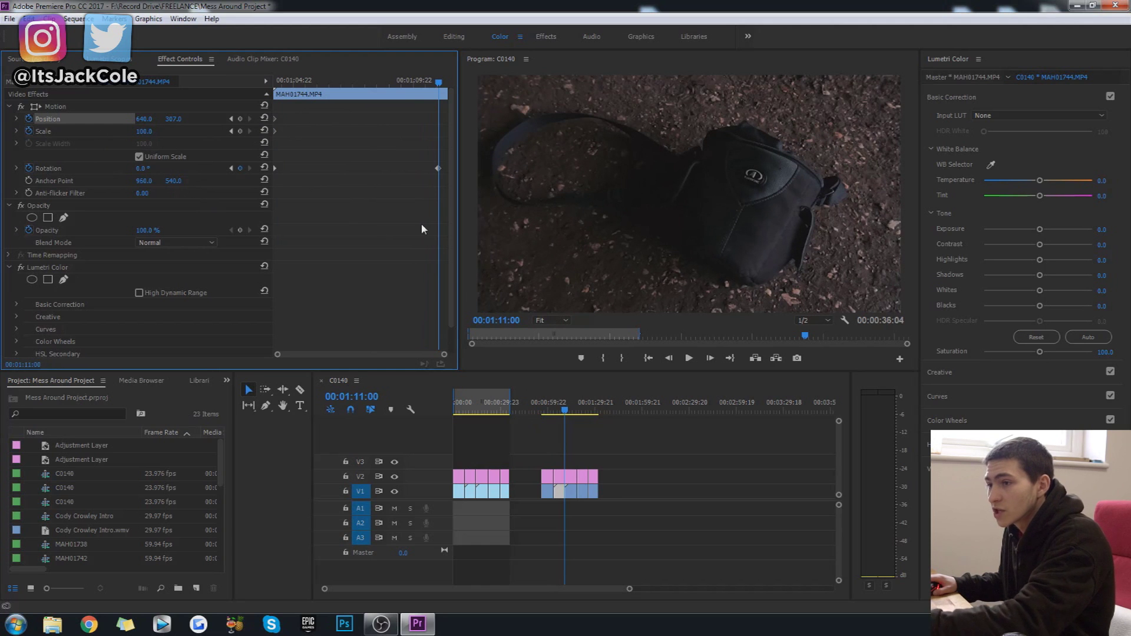
{"action": "left_click_drag", "start_coordinate": [144, 118], "coordinate": [178, 119]}
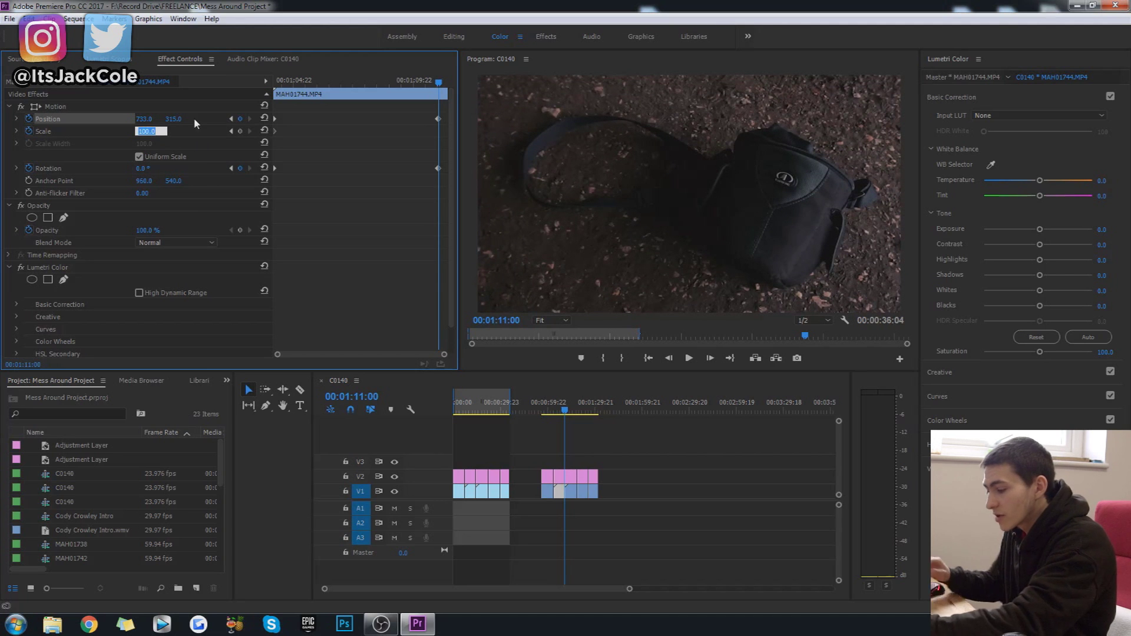
{"action": "type", "text": "80"}
{"action": "key", "text": "Return"}
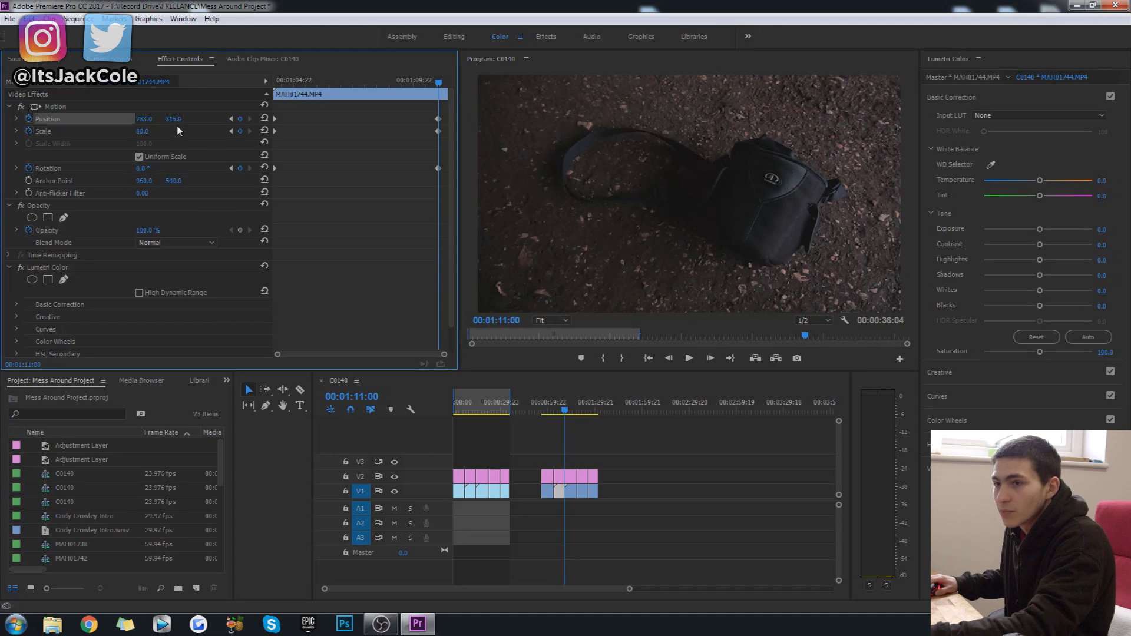
{"action": "left_click_drag", "start_coordinate": [178, 119], "coordinate": [184, 120]}
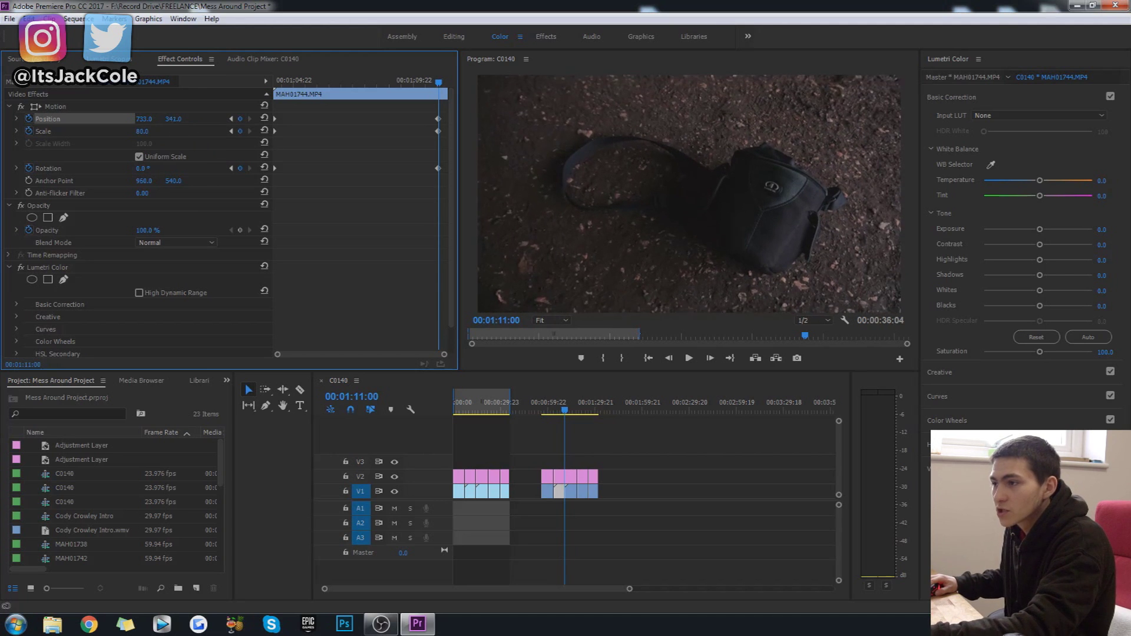
{"action": "left_click", "coordinate": [140, 132]}
{"action": "type", "text": "75"}
{"action": "key", "text": "Return"}
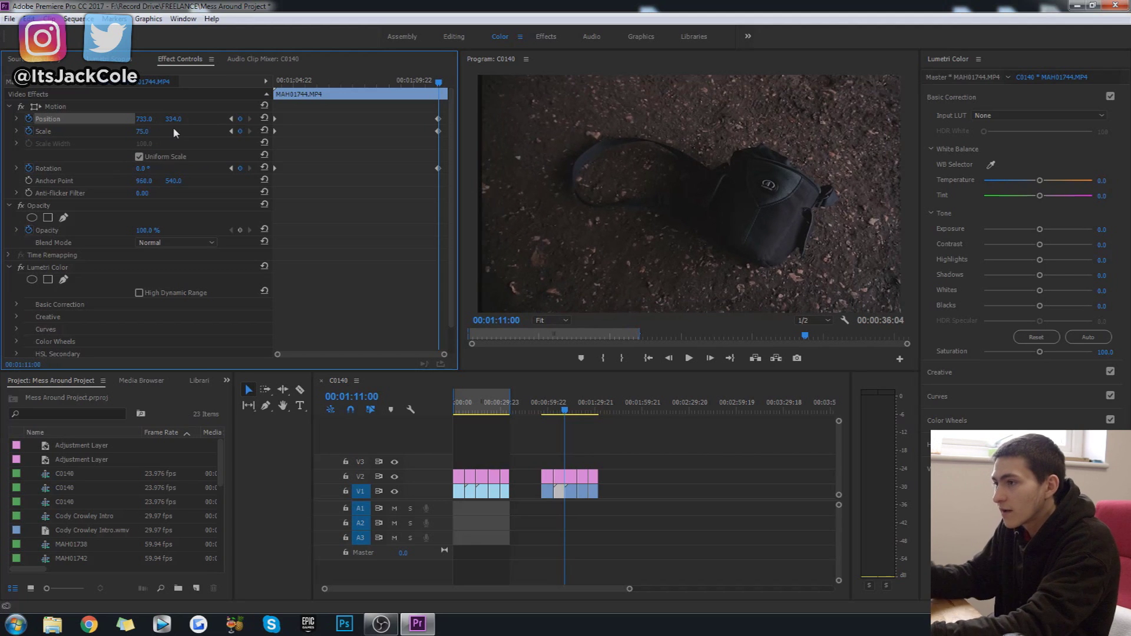
{"action": "left_click", "coordinate": [144, 130]}
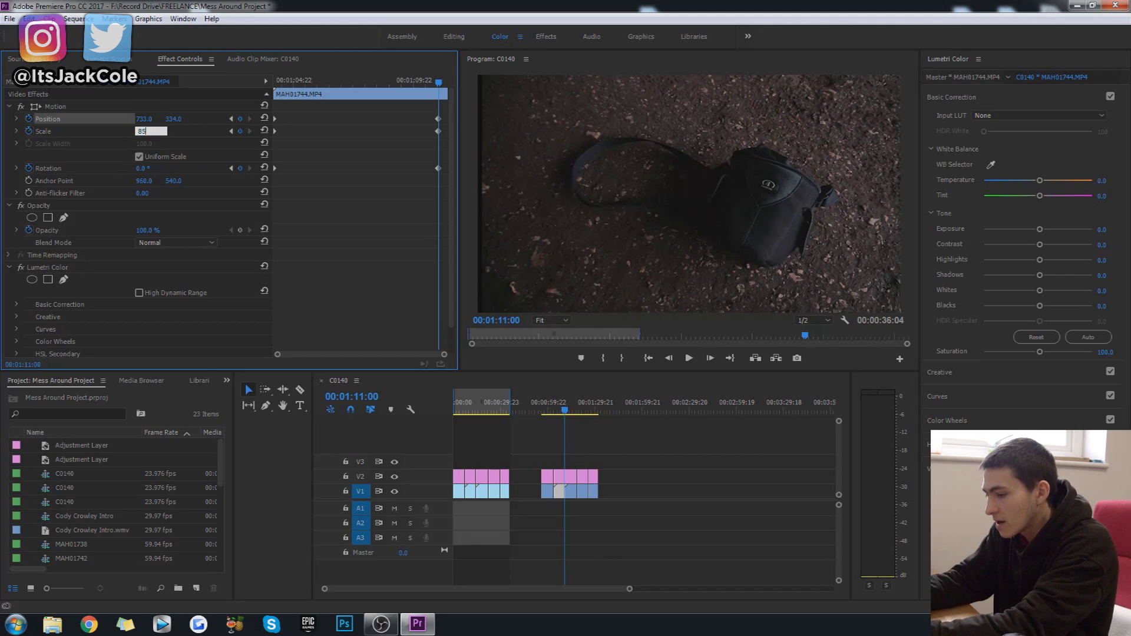
{"action": "key", "text": "Return"}
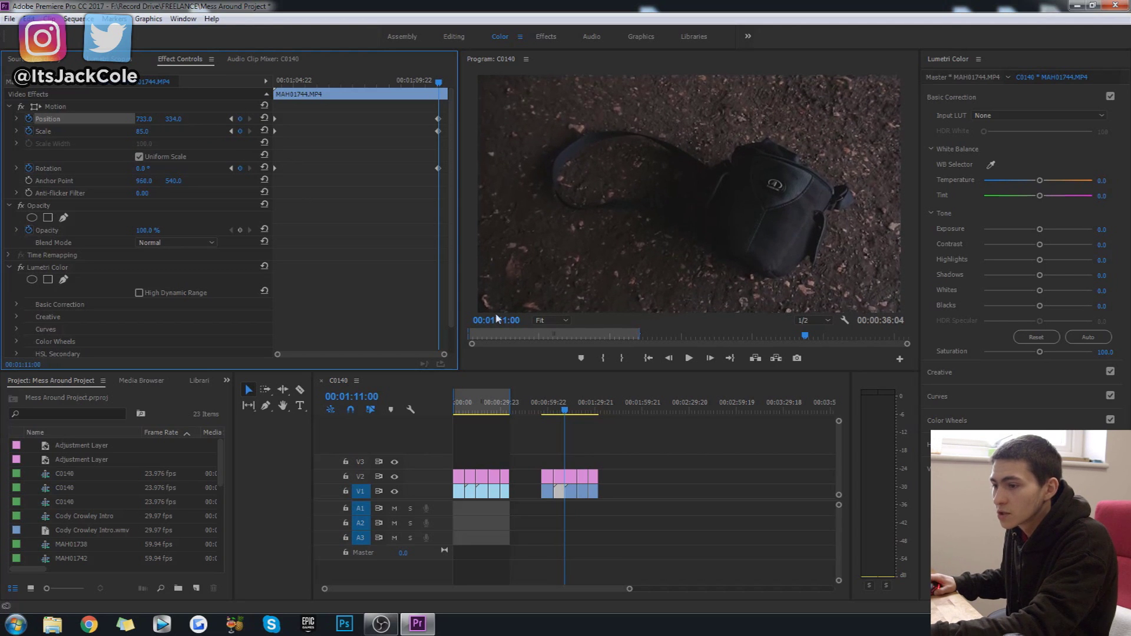
{"action": "left_click", "coordinate": [553, 413]}
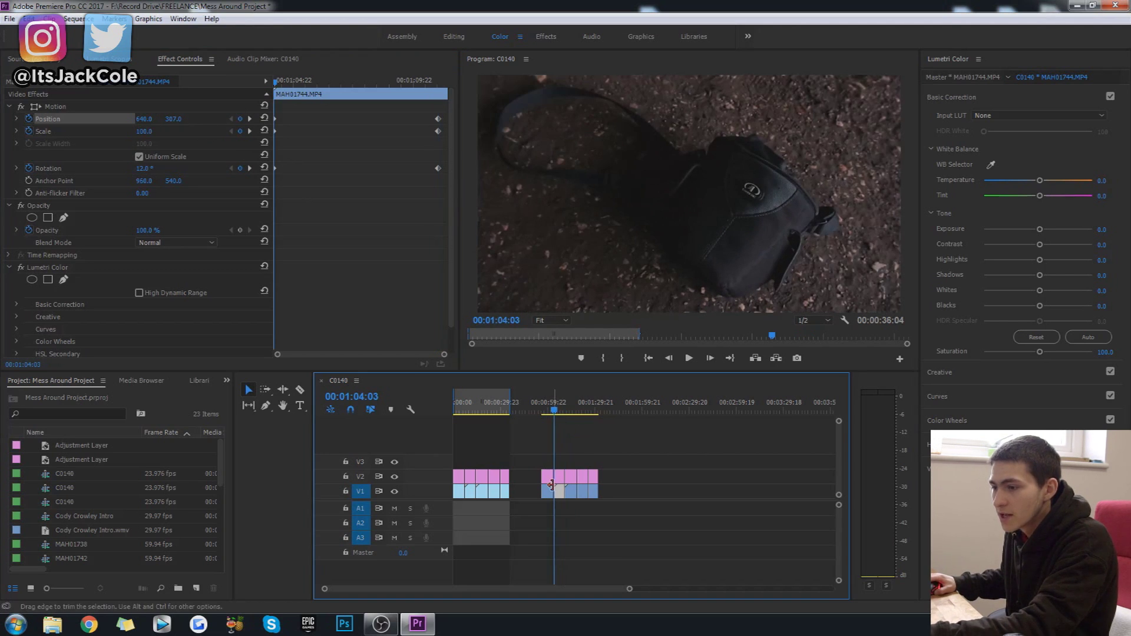
Step: Inspect an earlier shot's keyframes, then play through and stop on MAH01746.MP4 at 00:01:11:22
{"action": "left_click", "coordinate": [566, 412]}
{"action": "left_click", "coordinate": [553, 413]}
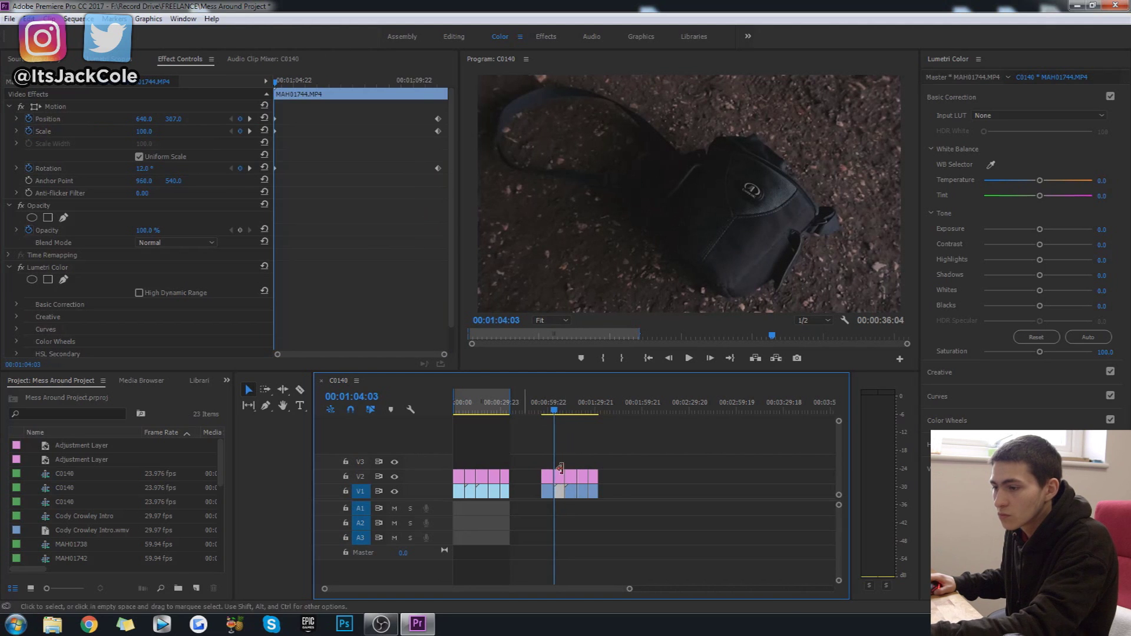
{"action": "left_click", "coordinate": [548, 498]}
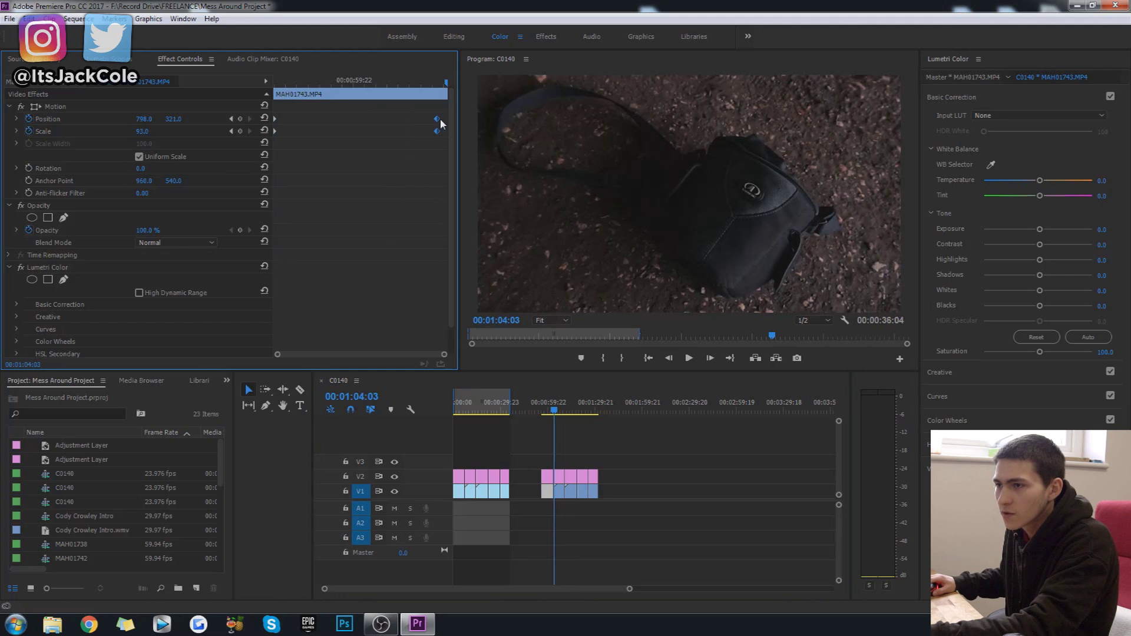
{"action": "left_click", "coordinate": [722, 483]}
{"action": "key", "text": "space"}
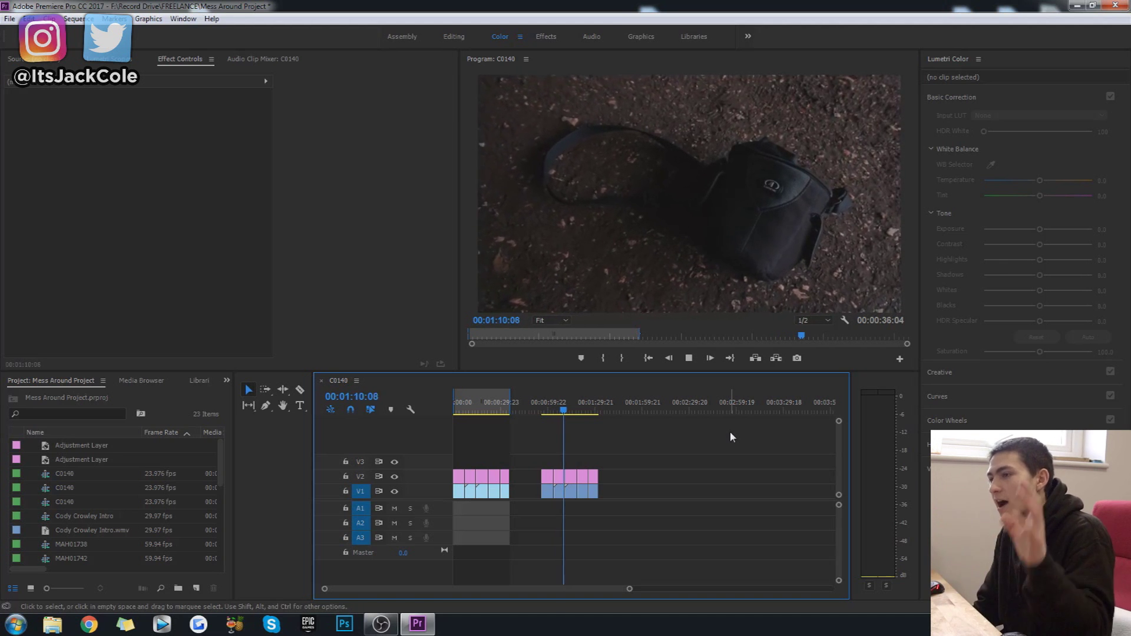
{"action": "key", "text": "space"}
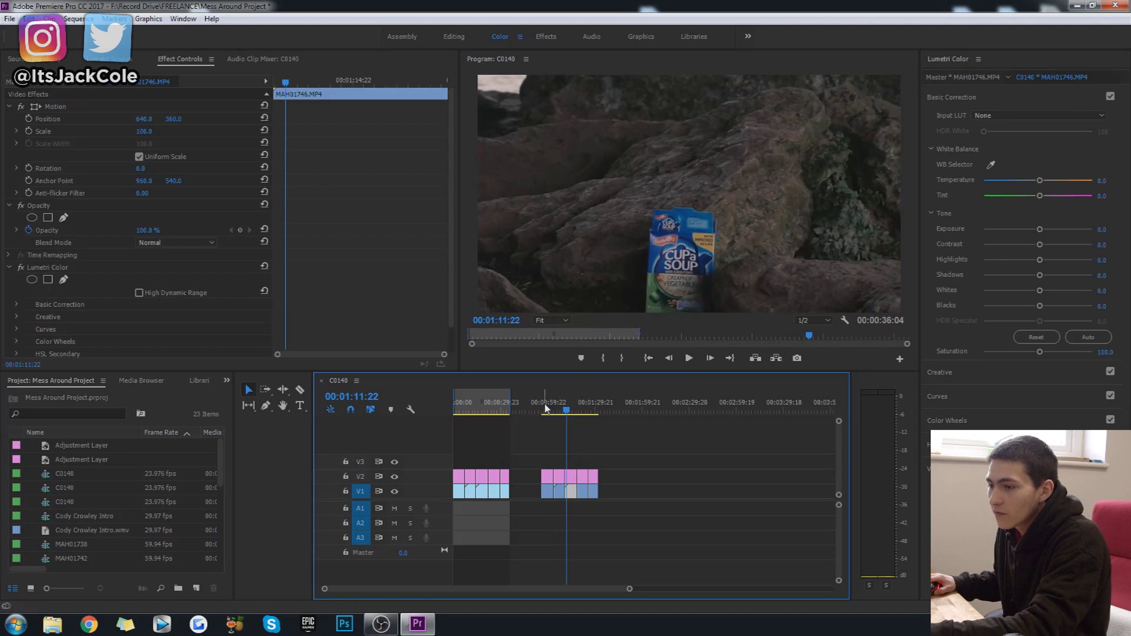
{"action": "left_click", "coordinate": [544, 405]}
{"action": "key", "text": "space"}
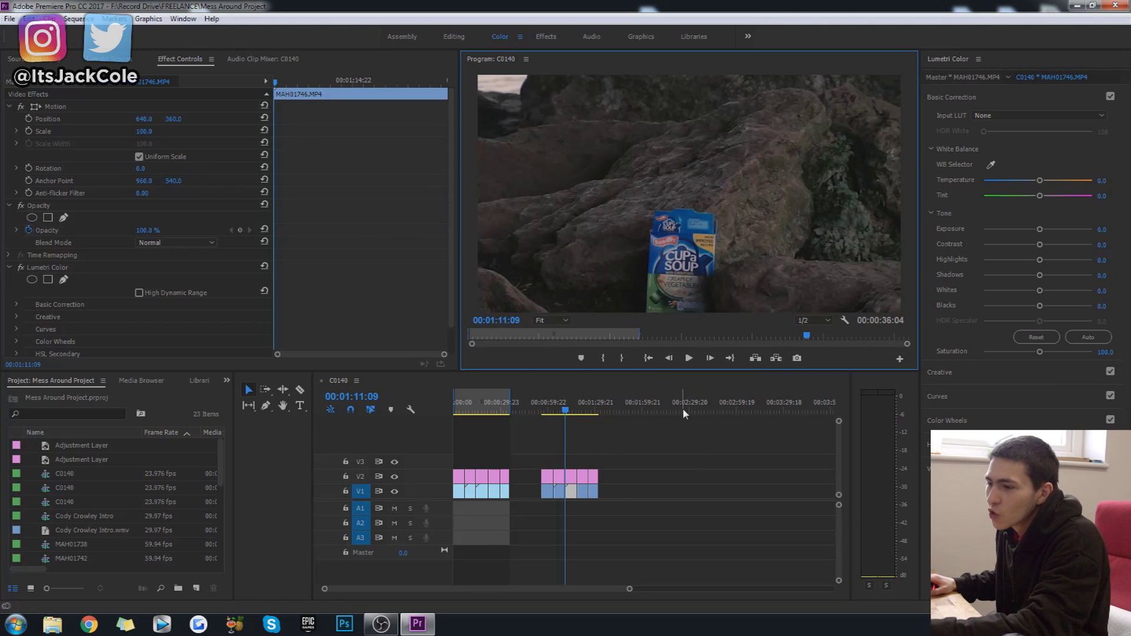
{"action": "key", "text": "space"}
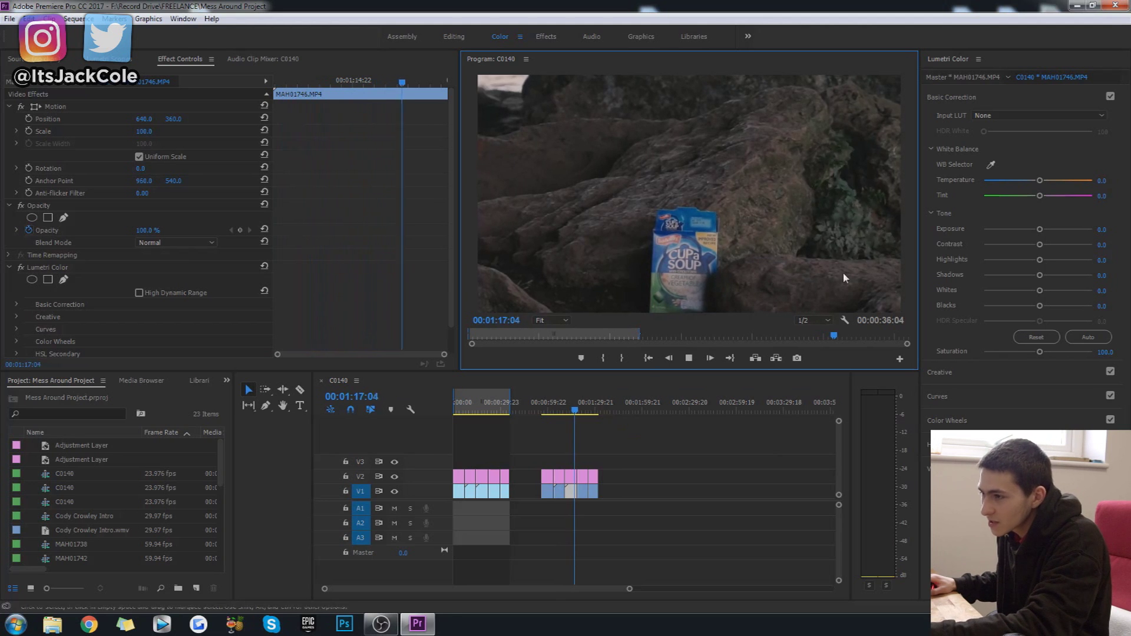
{"action": "left_click", "coordinate": [564, 406]}
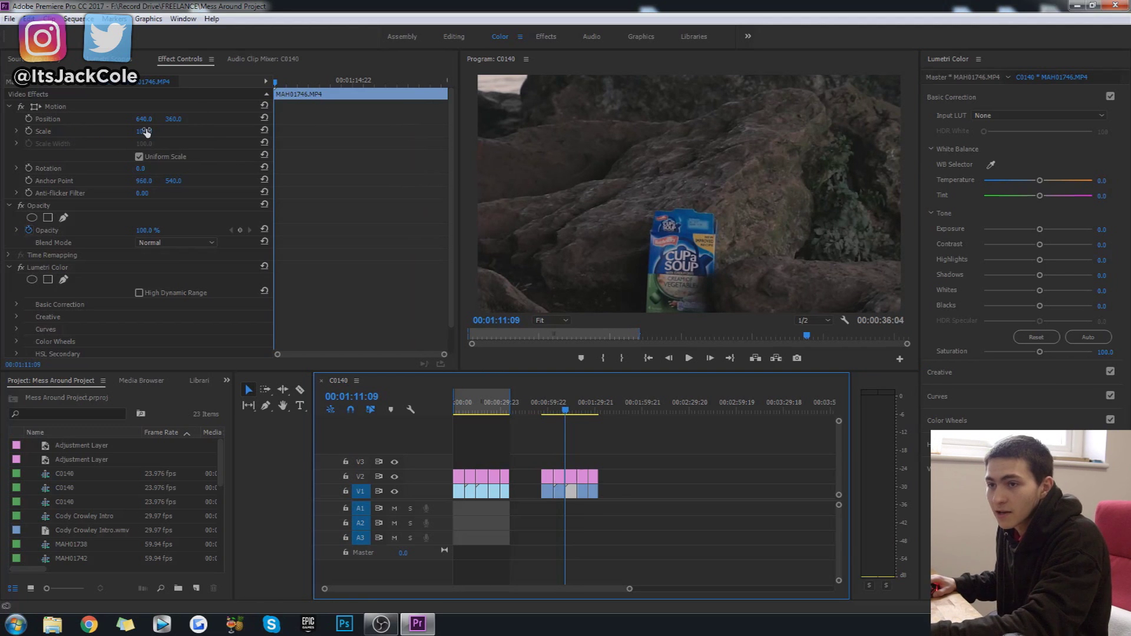
Step: Set the soup shot to scale 80 and position 528, 299, then keyframe Scale and Position
{"action": "left_click_drag", "start_coordinate": [147, 132], "coordinate": [193, 126]}
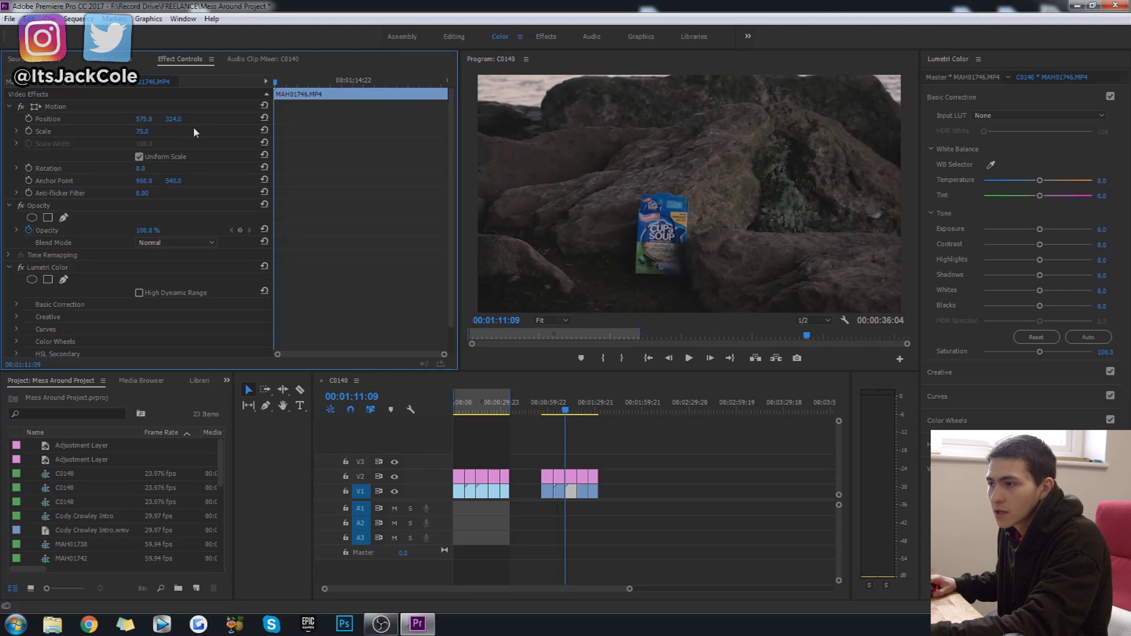
{"action": "left_click", "coordinate": [149, 132]}
{"action": "type", "text": "800"}
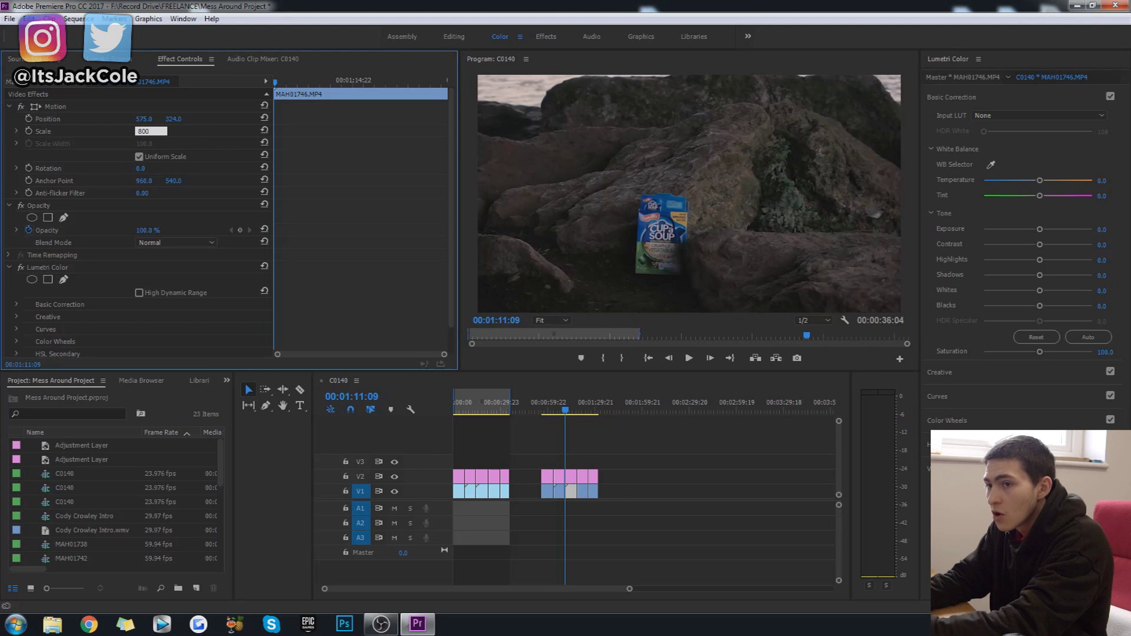
{"action": "key", "text": "Return"}
{"action": "left_click_drag", "start_coordinate": [178, 120], "coordinate": [152, 119]}
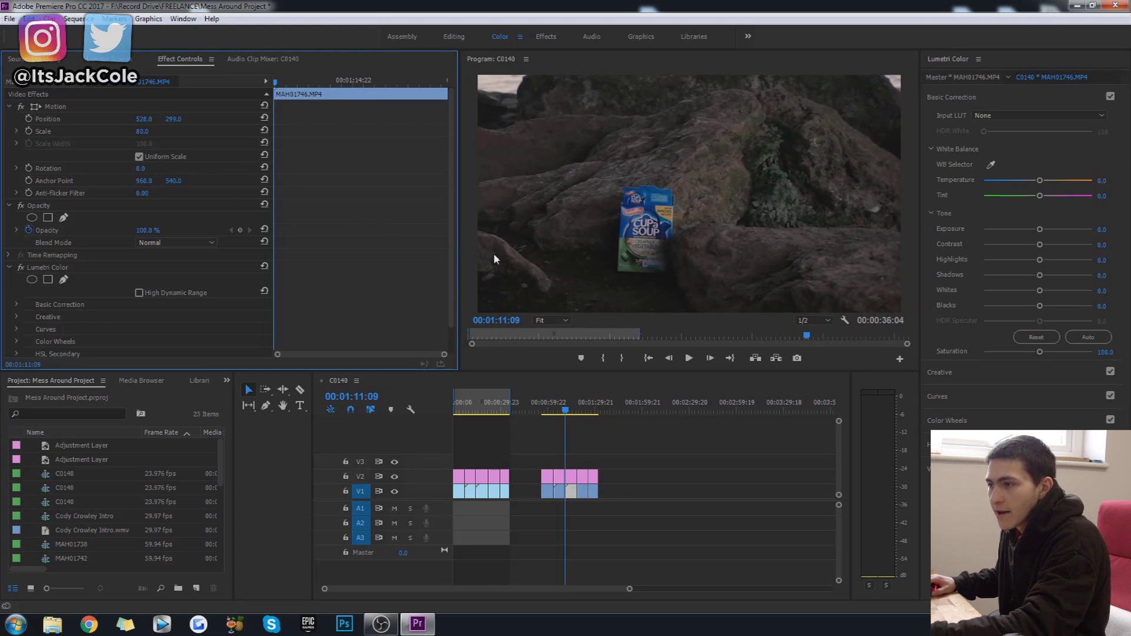
{"action": "left_click", "coordinate": [29, 131]}
{"action": "left_click", "coordinate": [29, 119]}
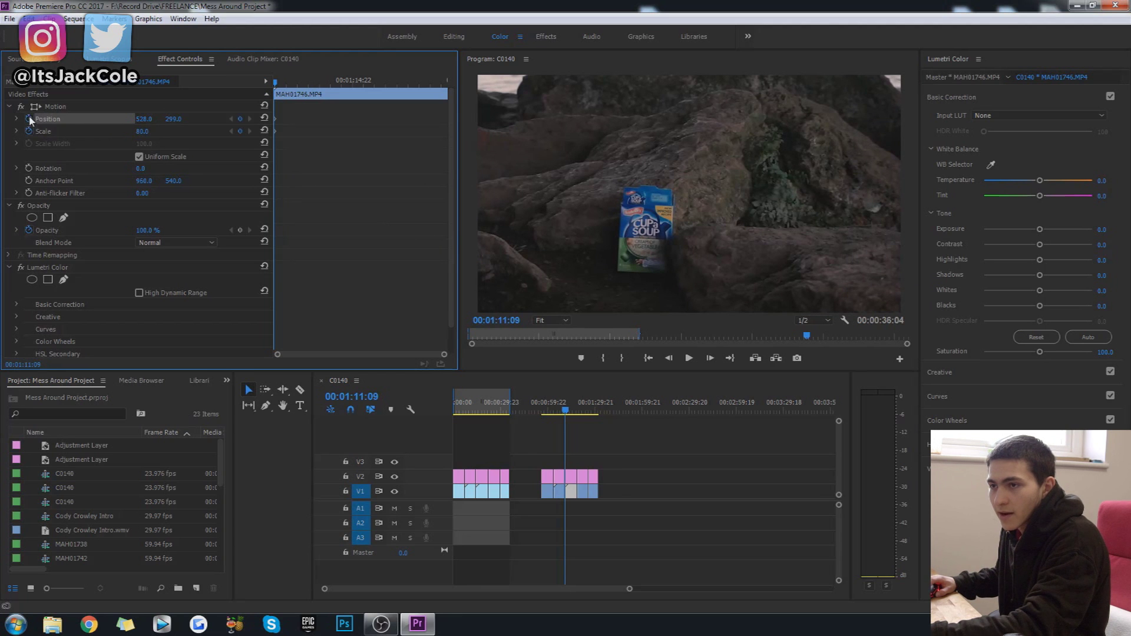
Step: At 00:01:18:19, key the soup shot's scale at 100 and fine-tune its vertical Position
{"action": "left_click_drag", "start_coordinate": [291, 87], "coordinate": [442, 99]}
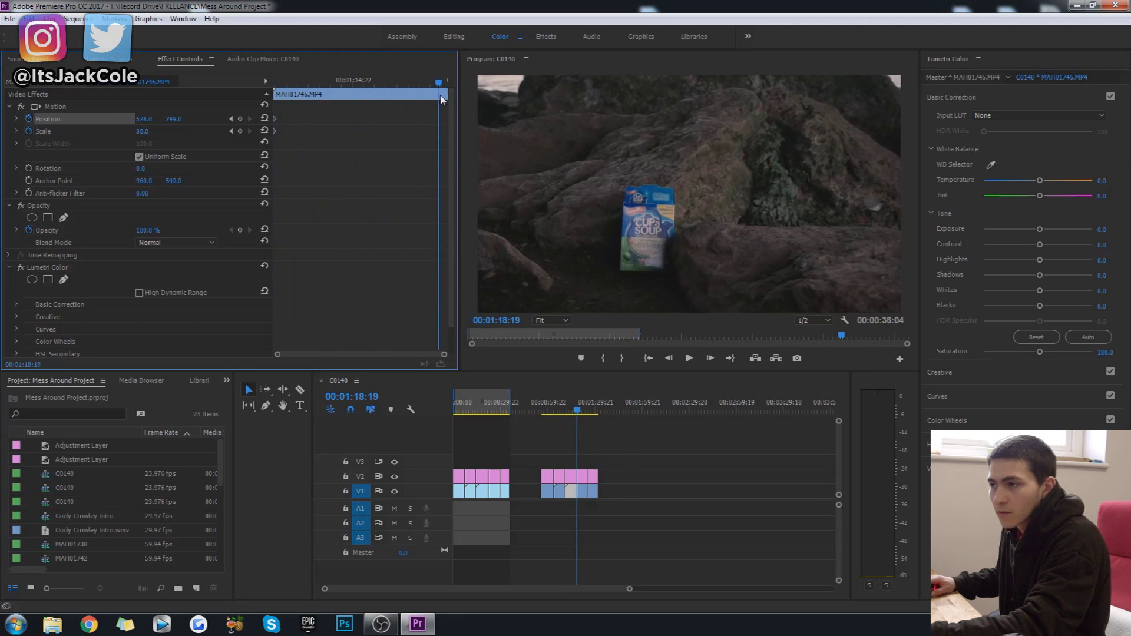
{"action": "left_click", "coordinate": [142, 132]}
{"action": "type", "text": "100"}
{"action": "key", "text": "Return"}
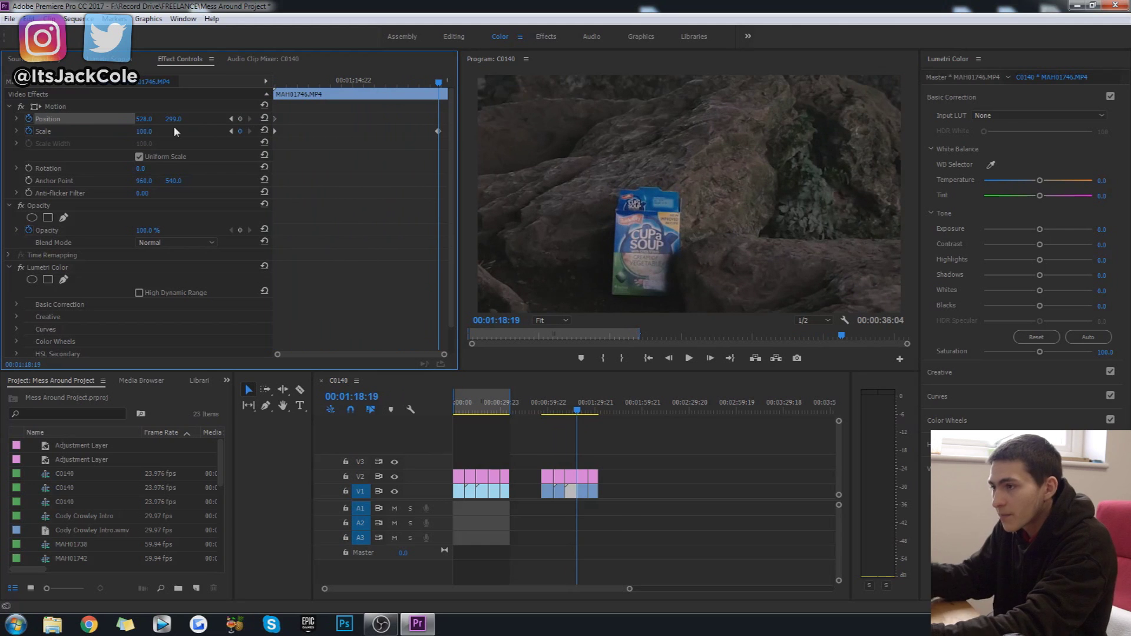
{"action": "left_click_drag", "start_coordinate": [174, 119], "coordinate": [125, 119]}
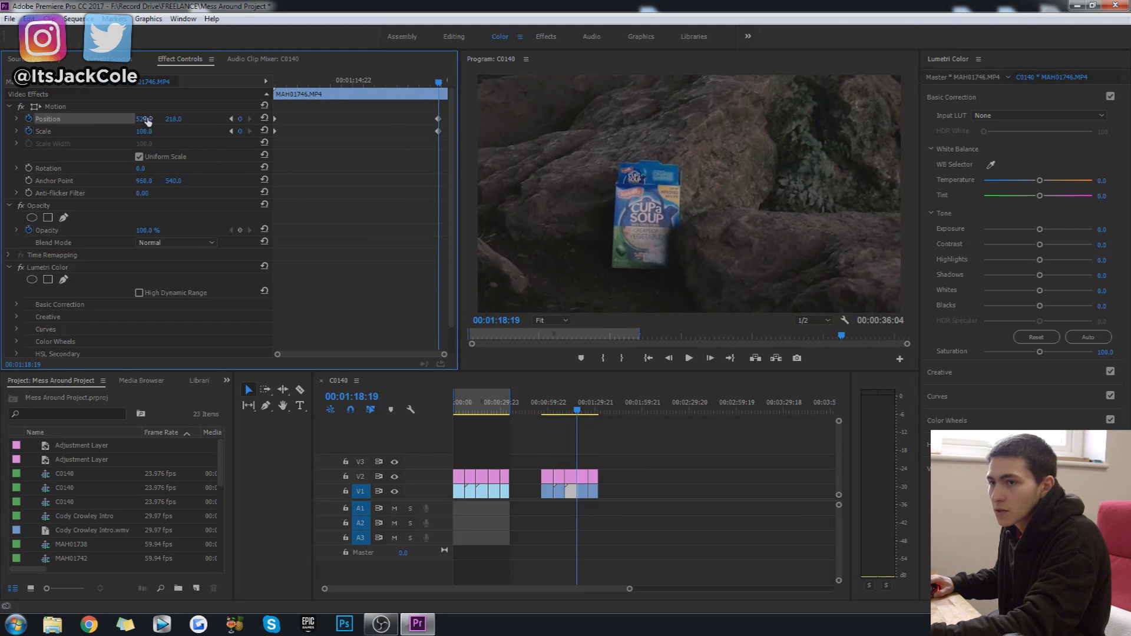
{"action": "left_click_drag", "start_coordinate": [125, 119], "coordinate": [225, 119]}
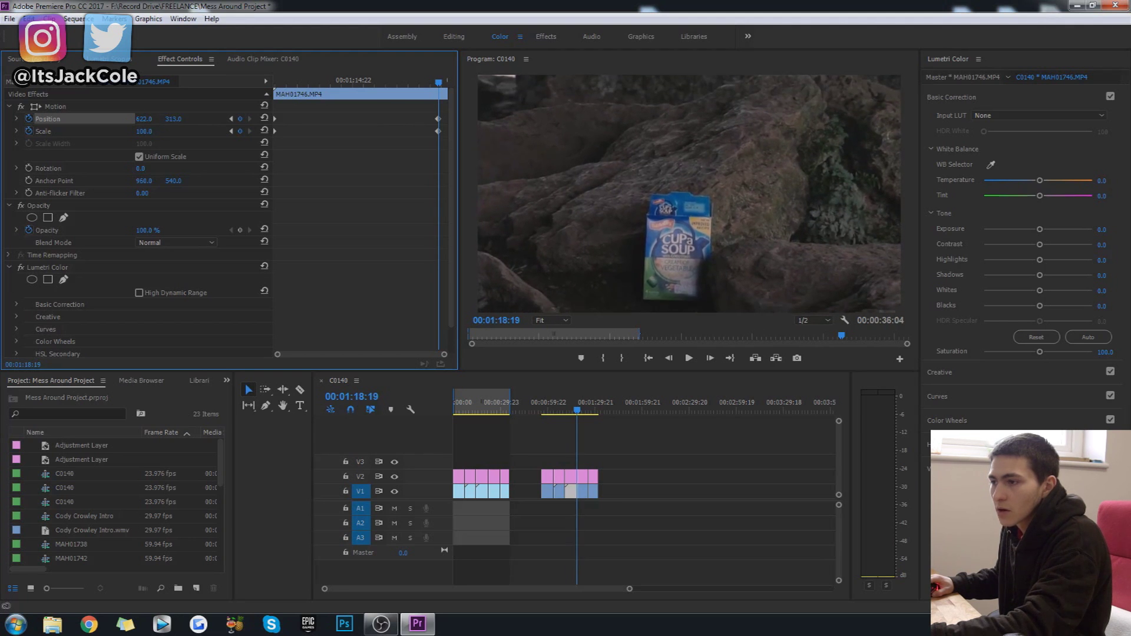
{"action": "left_click_drag", "start_coordinate": [173, 118], "coordinate": [171, 119]}
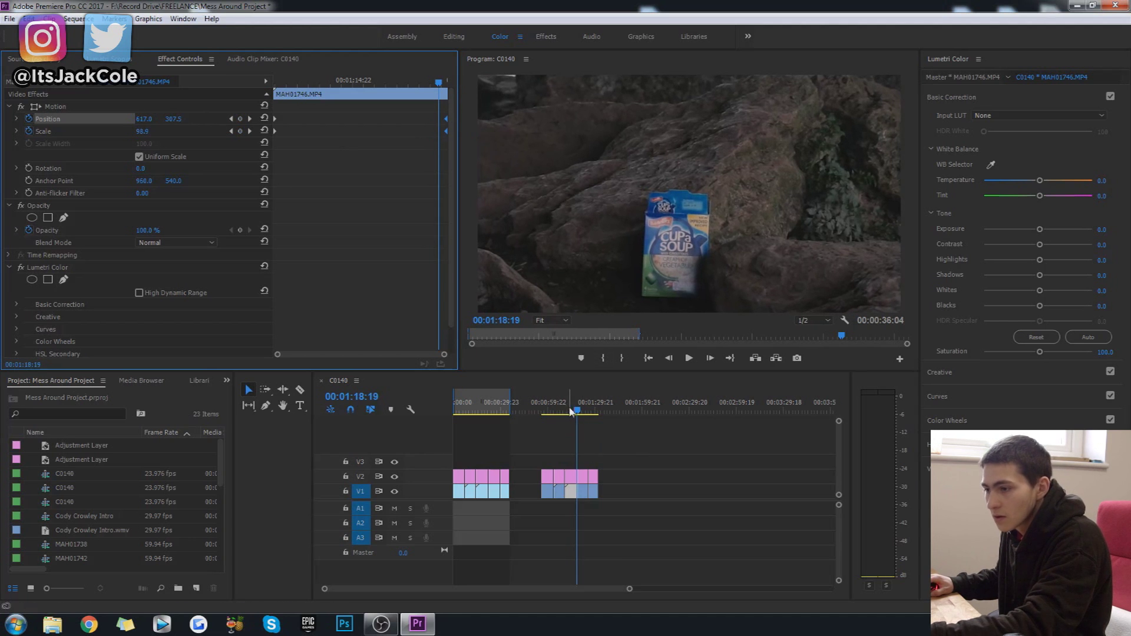
{"action": "left_click", "coordinate": [733, 478]}
Step: Play the soup shot's push-in from its start and let playback run into the bridge shot
{"action": "key", "text": "space"}
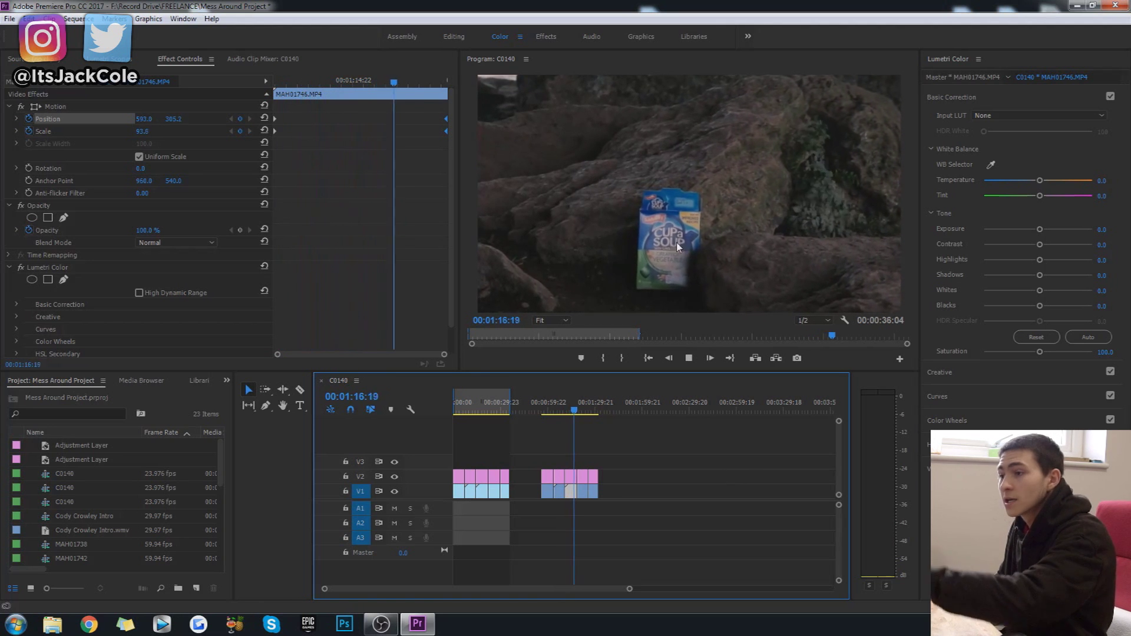
{"action": "key", "text": "Up"}
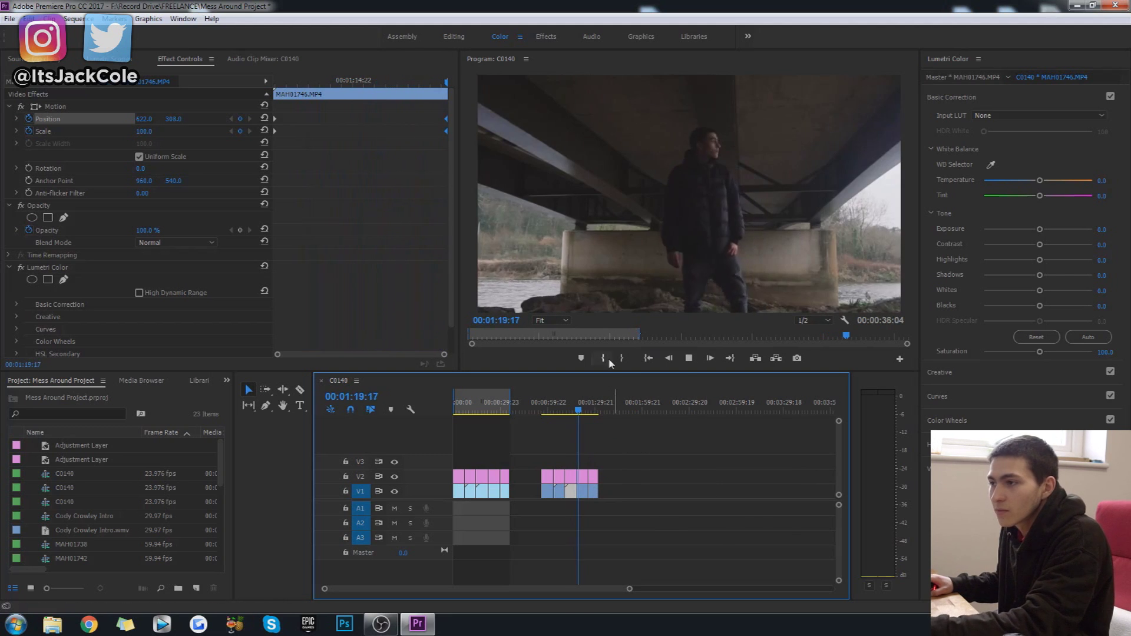
Step: At the bridge shot's start, frame it tight and offset left at Position 335, 532
{"action": "left_click", "coordinate": [582, 403]}
{"action": "left_click", "coordinate": [578, 404]}
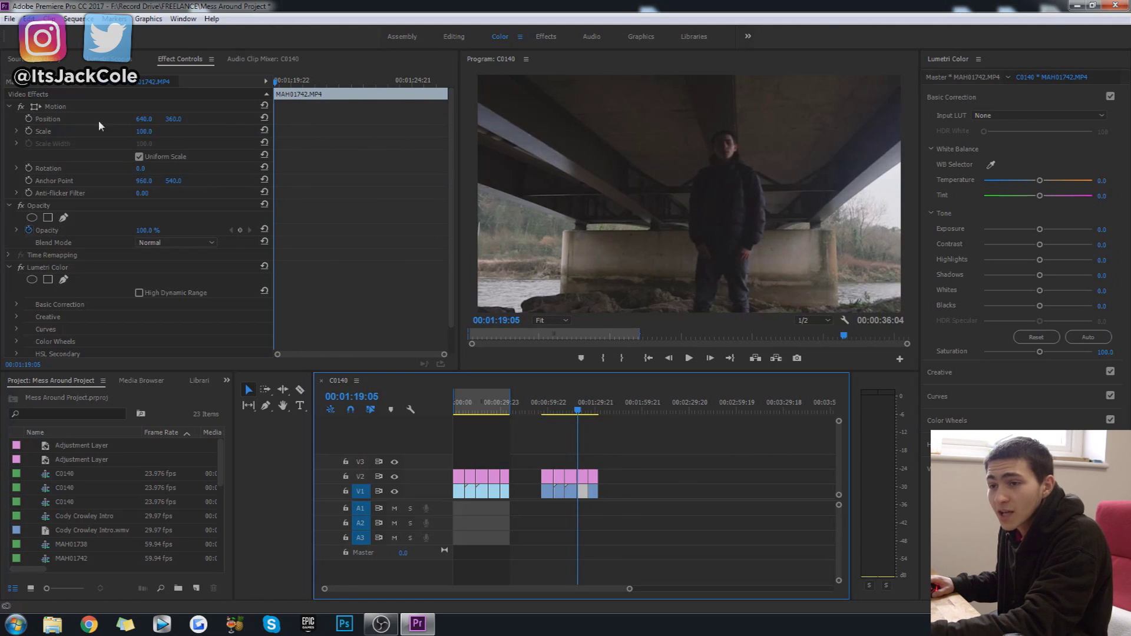
{"action": "mouse_move", "coordinate": [147, 132]}
{"action": "left_mouse_down"}
{"action": "mouse_move", "coordinate": [129, 131]}
{"action": "mouse_move", "coordinate": [146, 131]}
{"action": "left_mouse_up"}
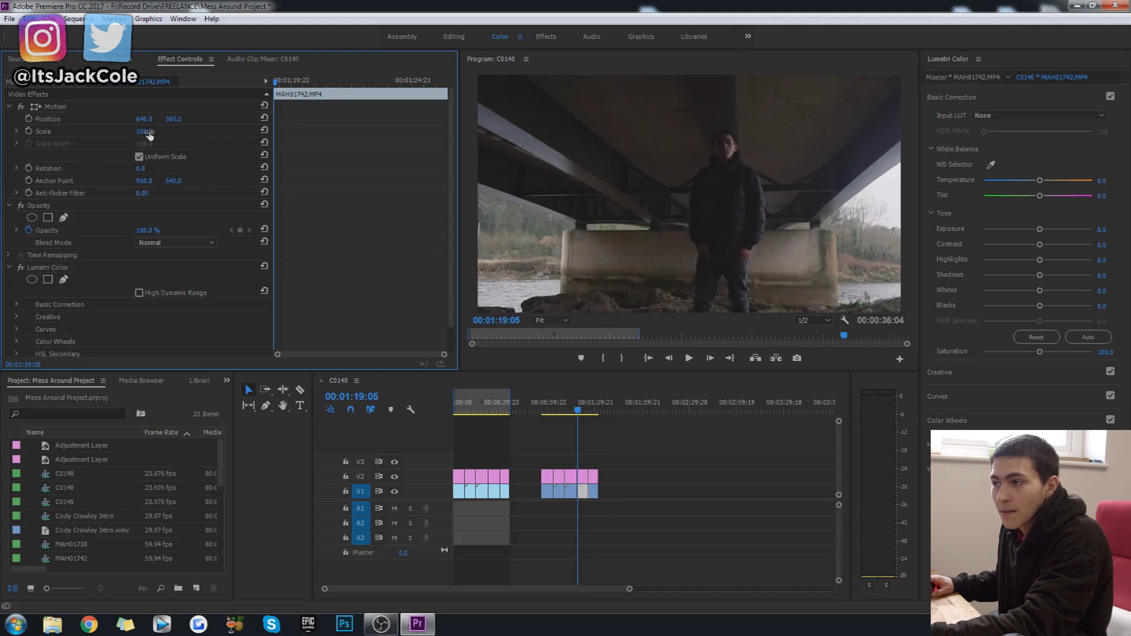
{"action": "left_click", "coordinate": [147, 131]}
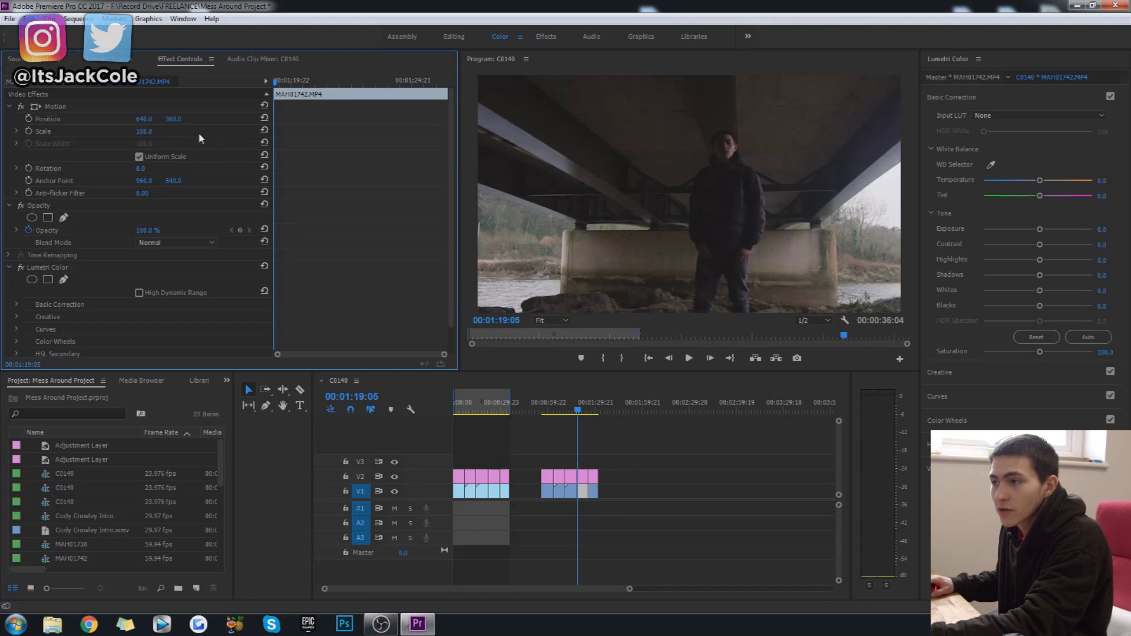
{"action": "left_click_drag", "start_coordinate": [173, 118], "coordinate": [272, 119]}
{"action": "left_click_drag", "start_coordinate": [154, 122], "coordinate": [45, 121]}
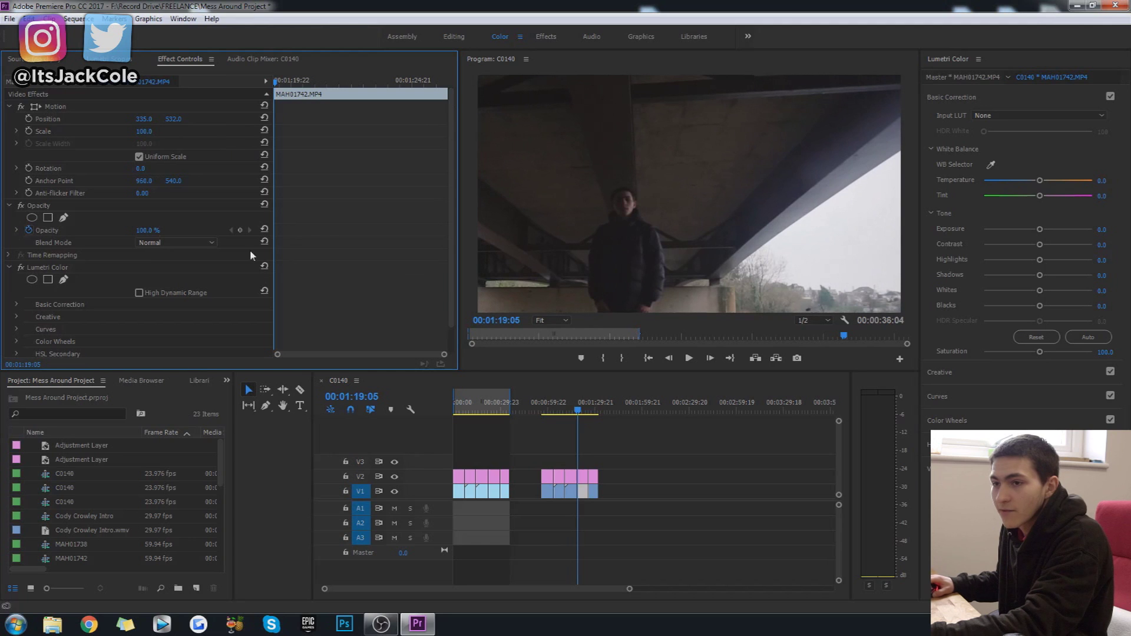
Step: Keyframe Scale and Position, ending at Scale 80 and Position 522, 283, then preview the pull-back
{"action": "left_click", "coordinate": [29, 131]}
{"action": "left_click", "coordinate": [28, 118]}
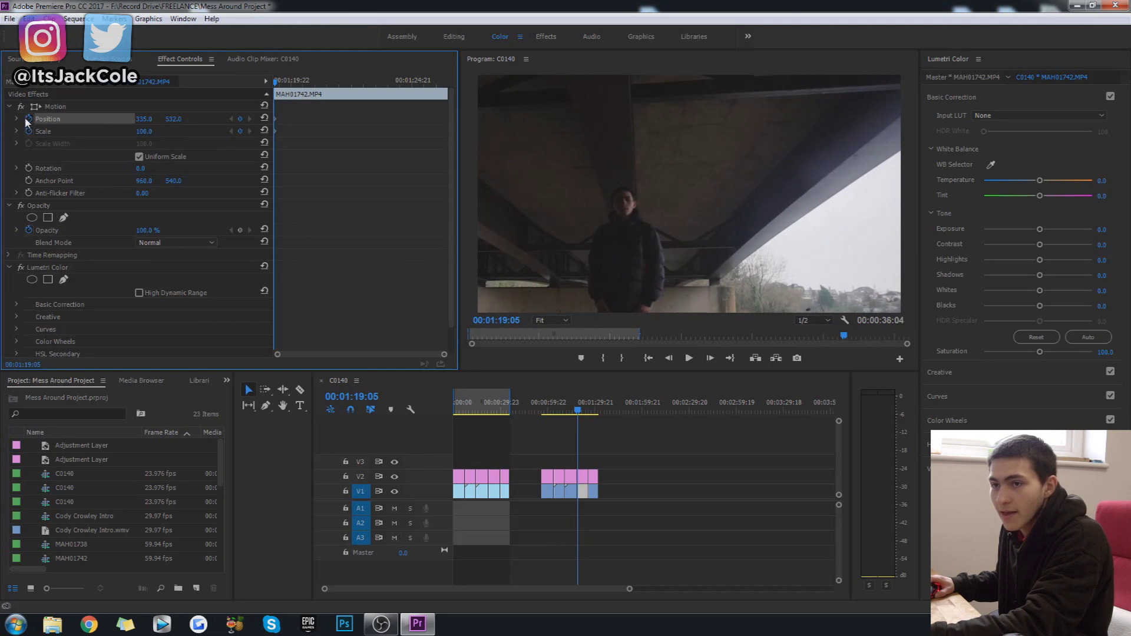
{"action": "key", "text": "Down"}
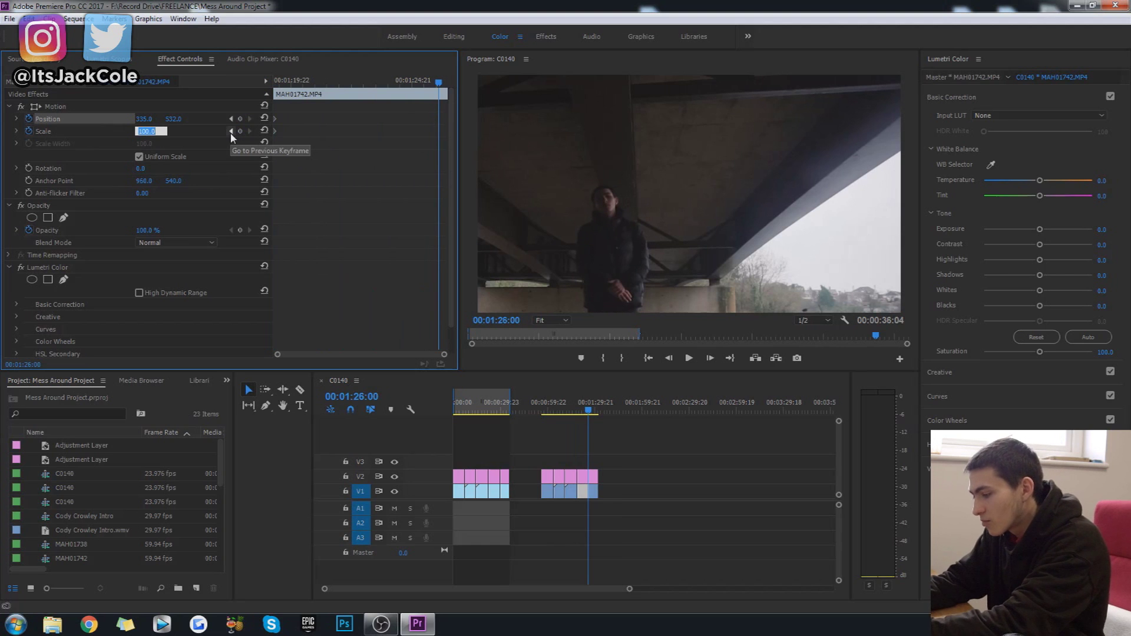
{"action": "type", "text": "80"}
{"action": "key", "text": "Return"}
{"action": "mouse_move", "coordinate": [174, 118]}
{"action": "left_mouse_down"}
{"action": "mouse_move", "coordinate": [189, 119]}
{"action": "mouse_move", "coordinate": [103, 118]}
{"action": "mouse_move", "coordinate": [171, 119]}
{"action": "left_mouse_up"}
{"action": "left_click", "coordinate": [578, 405]}
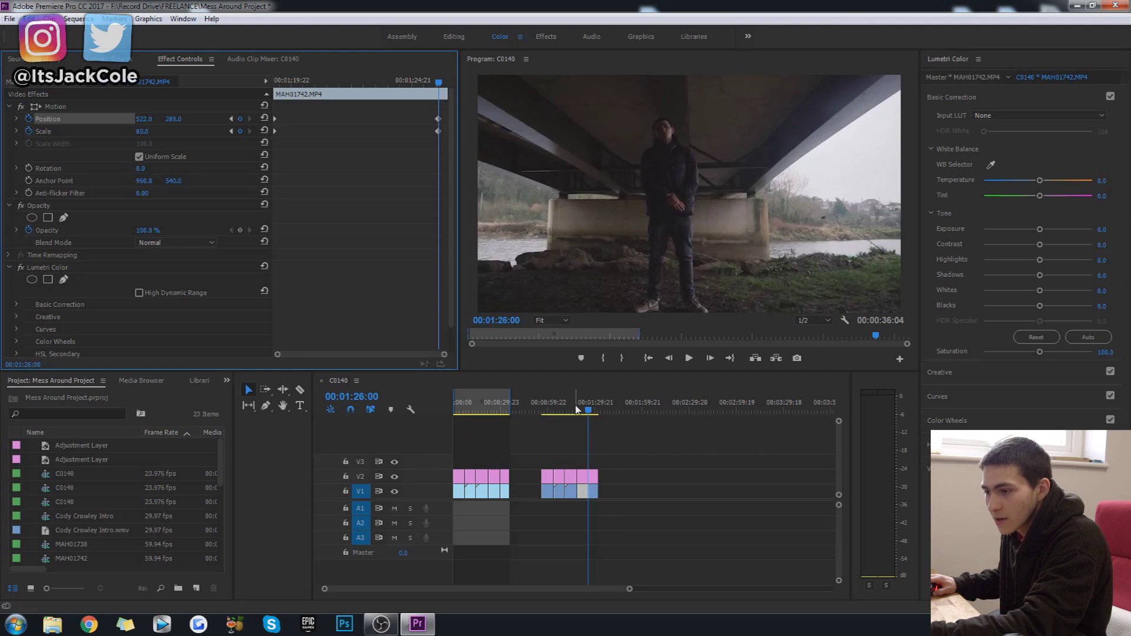
{"action": "key", "text": "space"}
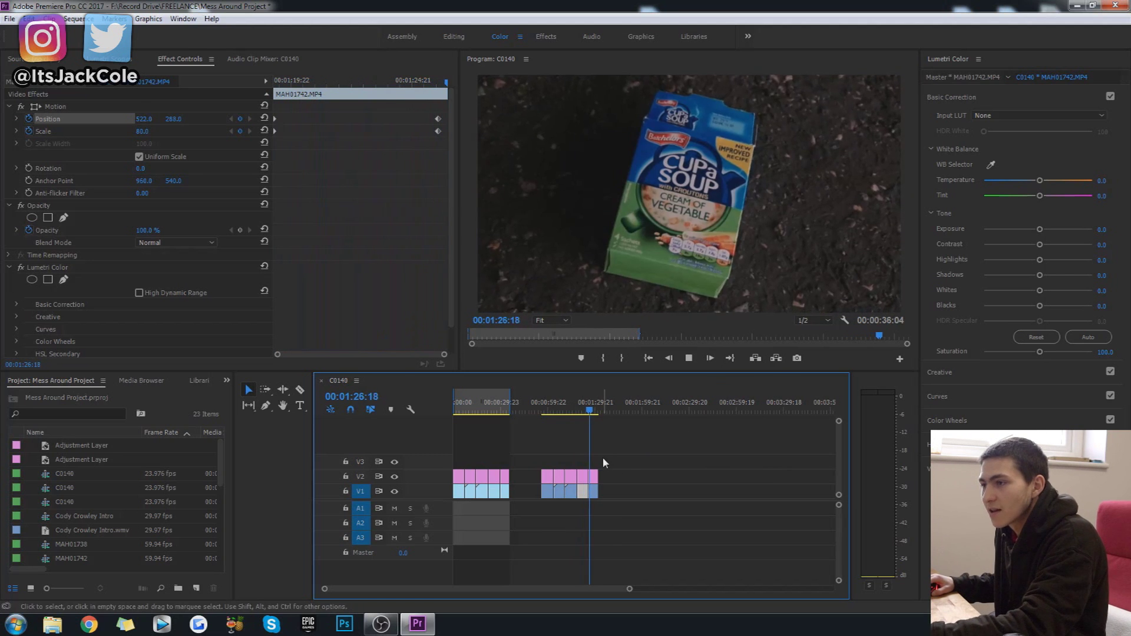
Step: Delete the existing Rotation keyframes from the top-down soup-box shot and play from the sequence start
{"action": "left_click", "coordinate": [589, 410]}
{"action": "left_click_drag", "start_coordinate": [589, 410], "coordinate": [583, 410]}
{"action": "left_click", "coordinate": [426, 143]}
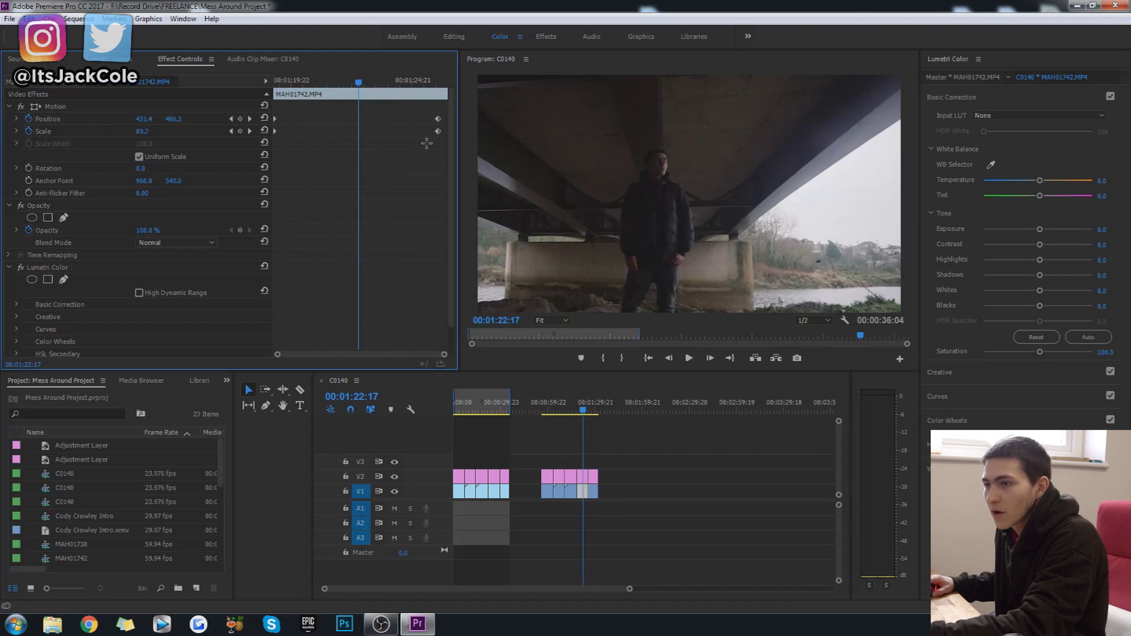
{"action": "left_click", "coordinate": [589, 412]}
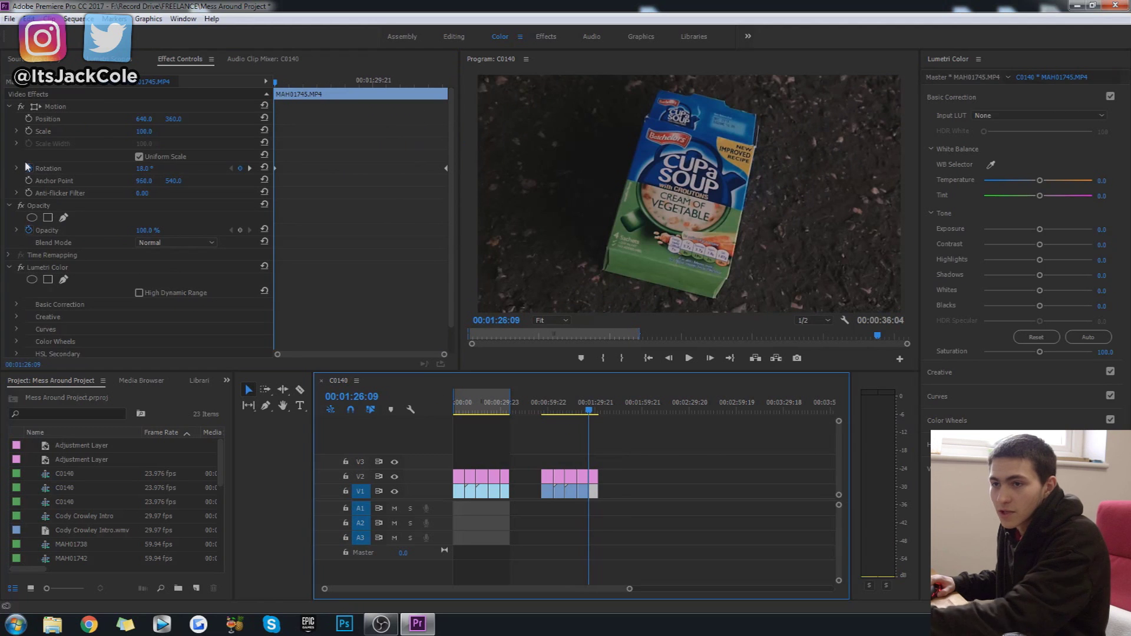
{"action": "left_click", "coordinate": [109, 199]}
{"action": "left_click", "coordinate": [28, 170]}
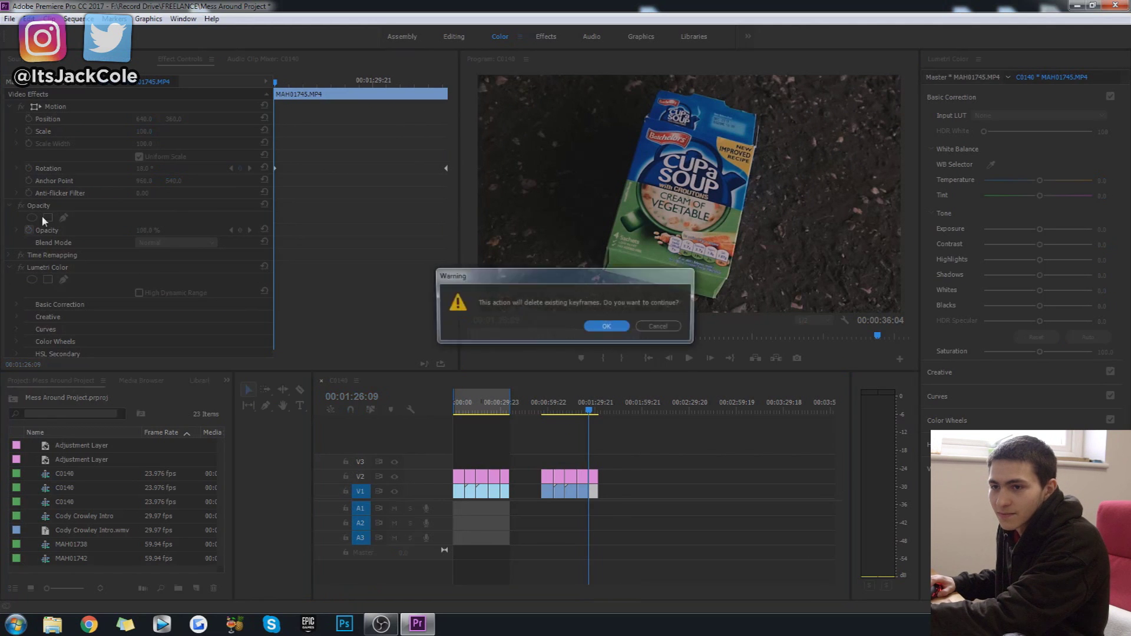
{"action": "key", "text": "Return"}
{"action": "left_click", "coordinate": [30, 230]}
{"action": "key", "text": "space"}
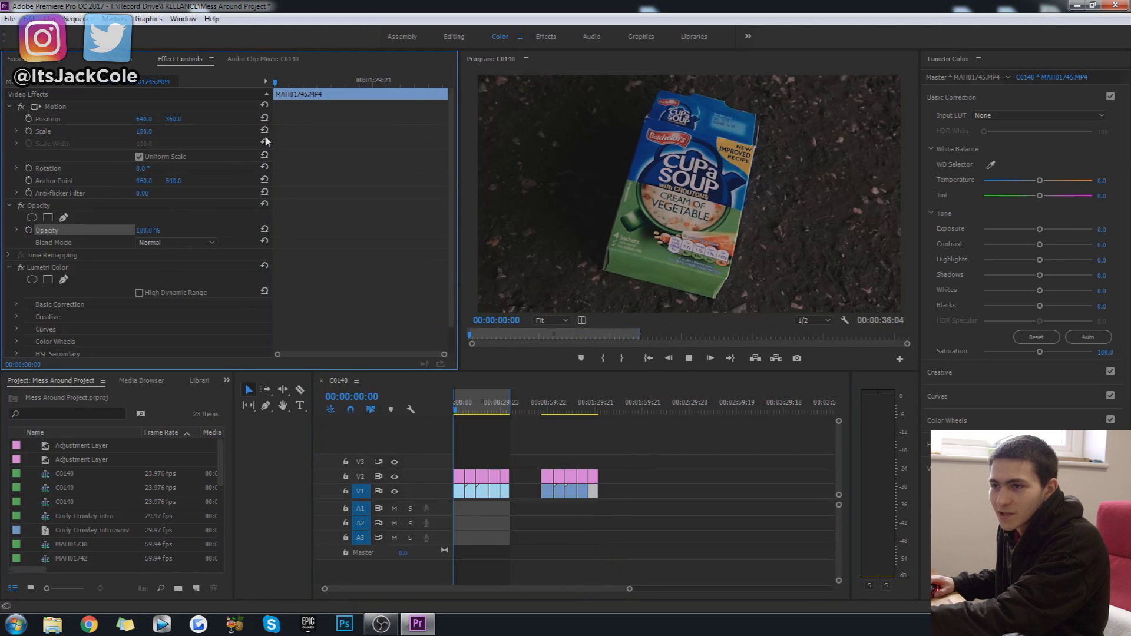
Step: Check the soup-box clip's last frame, then play the first clip's camera move around 00:30
{"action": "left_click", "coordinate": [589, 406]}
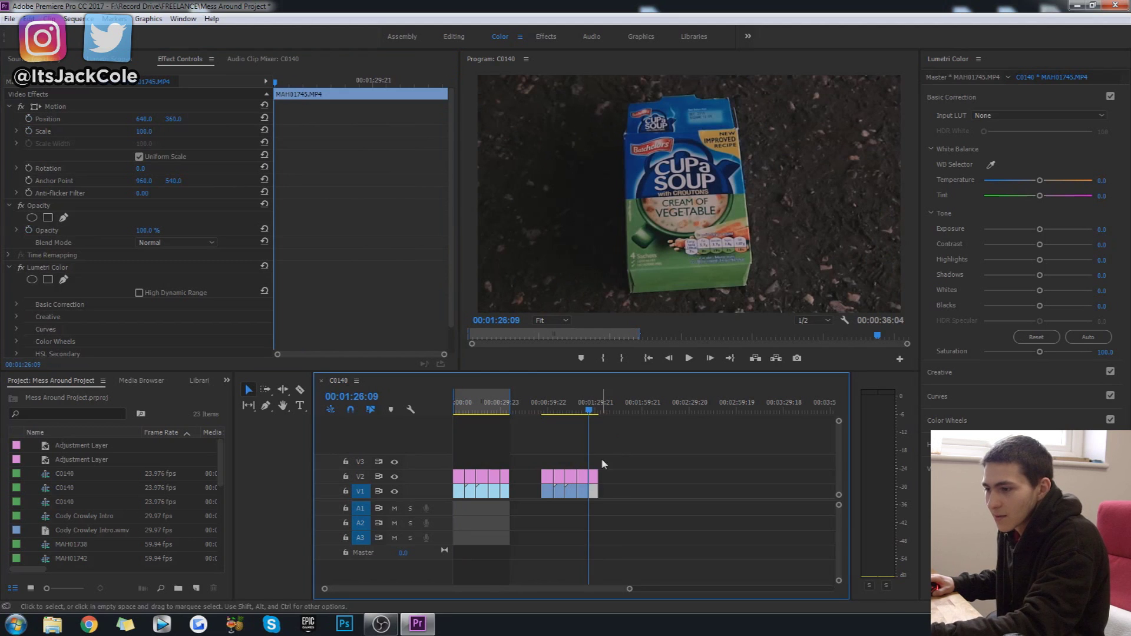
{"action": "left_click", "coordinate": [268, 118]}
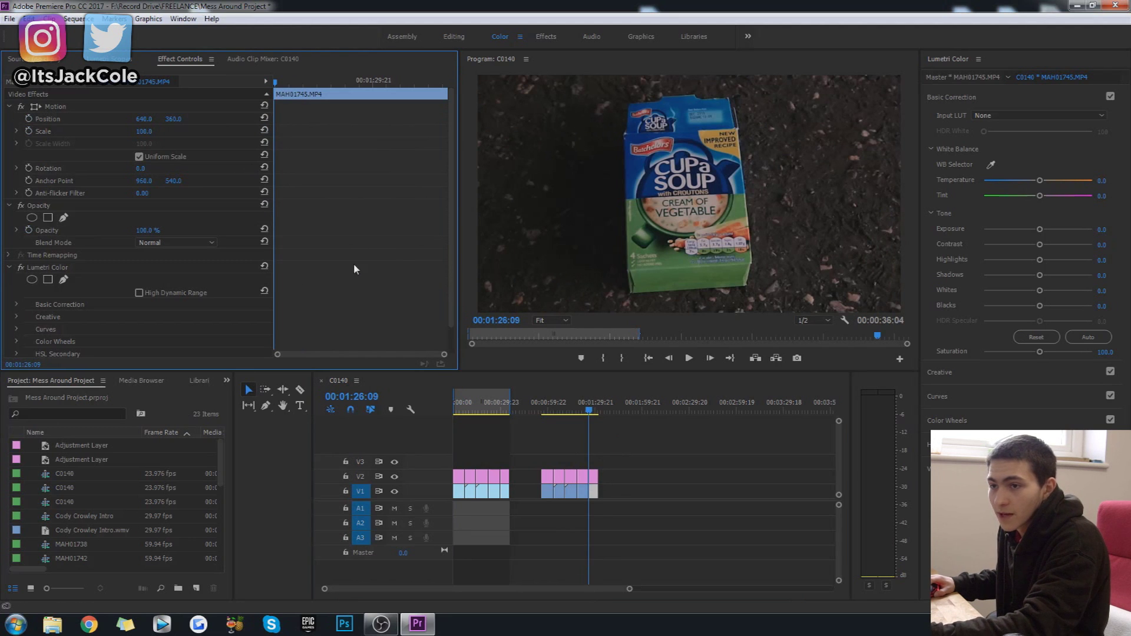
{"action": "left_click_drag", "start_coordinate": [377, 82], "coordinate": [450, 98]}
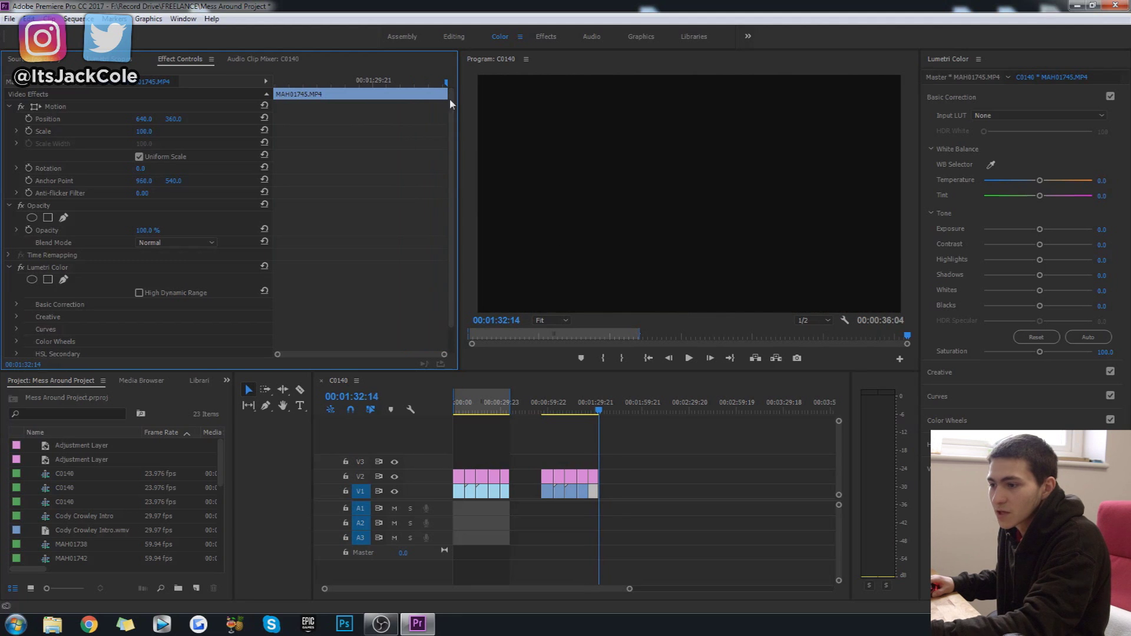
{"action": "left_click", "coordinate": [590, 411]}
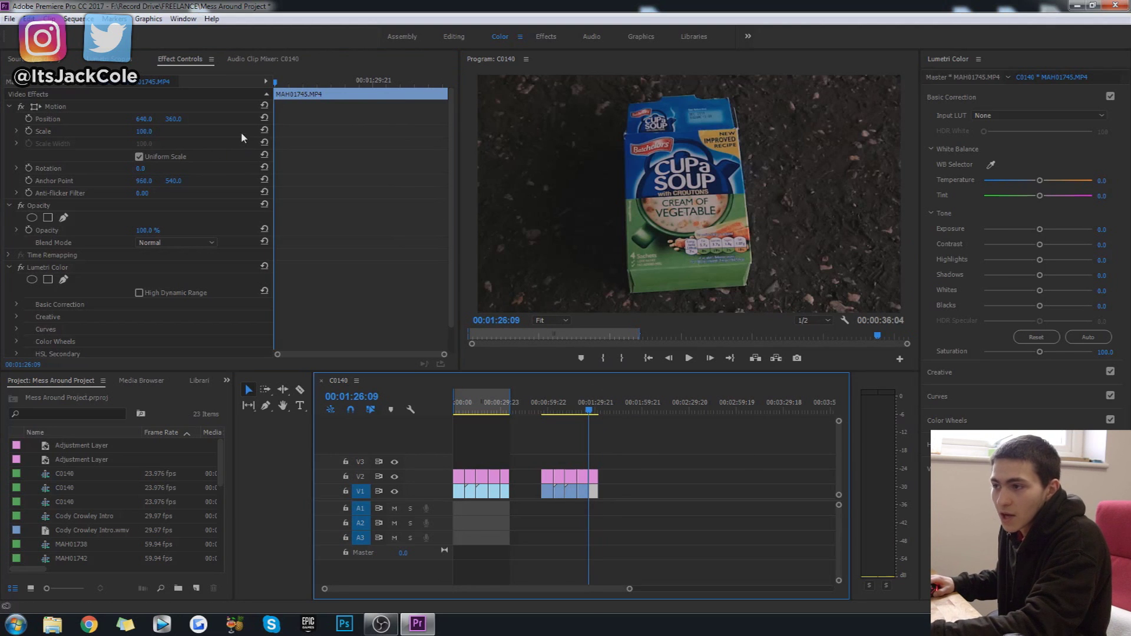
{"action": "left_click", "coordinate": [500, 409]}
{"action": "key", "text": "space"}
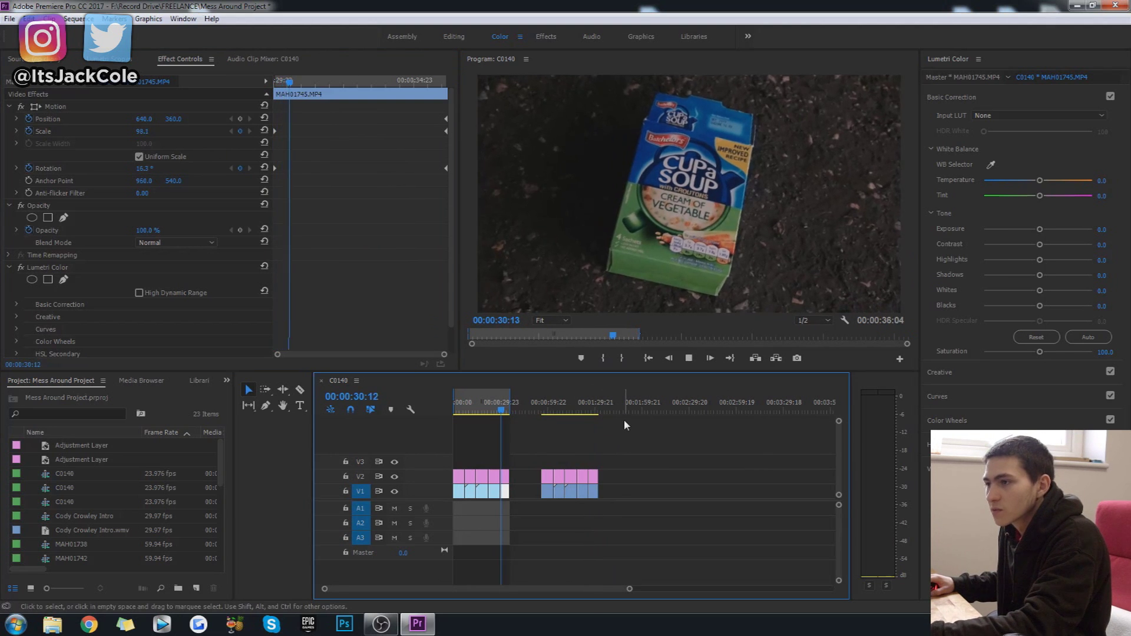
Step: Tilt the soup-box shot to about 17° at 01:26:09 and compare with the first clip's move
{"action": "left_click", "coordinate": [589, 411]}
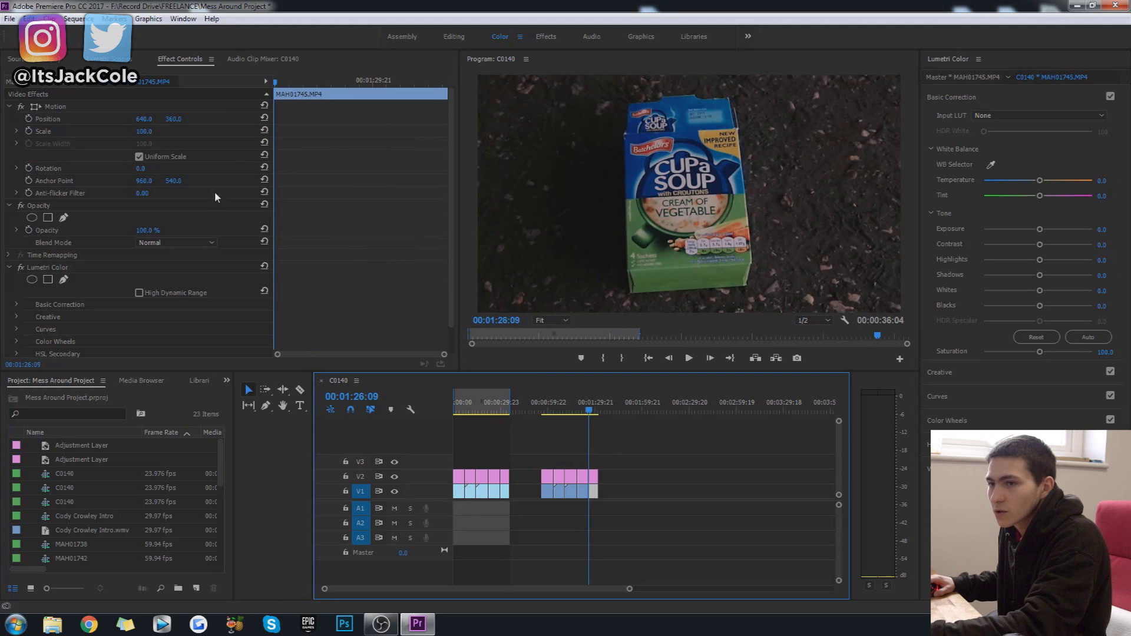
{"action": "left_click_drag", "start_coordinate": [144, 171], "coordinate": [156, 169]}
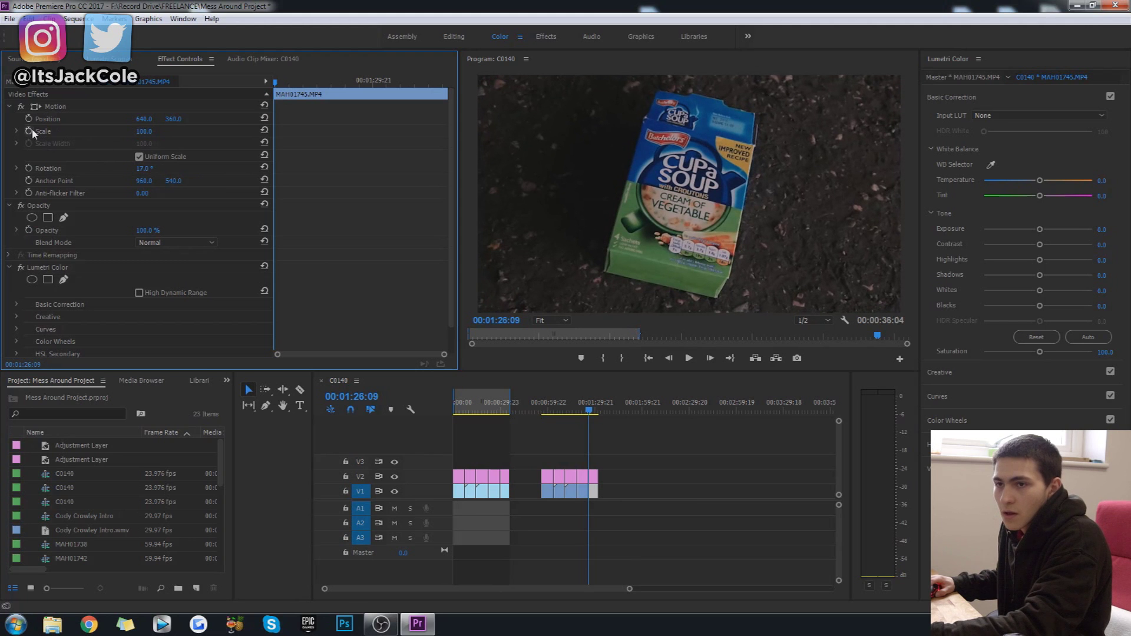
{"action": "left_click", "coordinate": [500, 404]}
{"action": "key", "text": "space"}
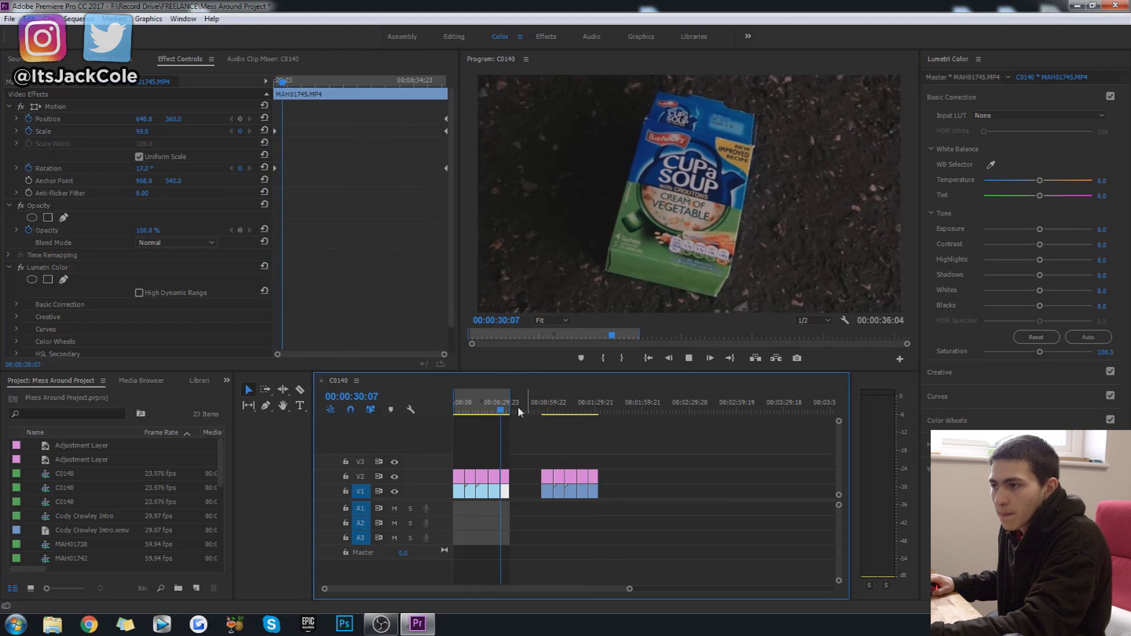
{"action": "left_click", "coordinate": [590, 406]}
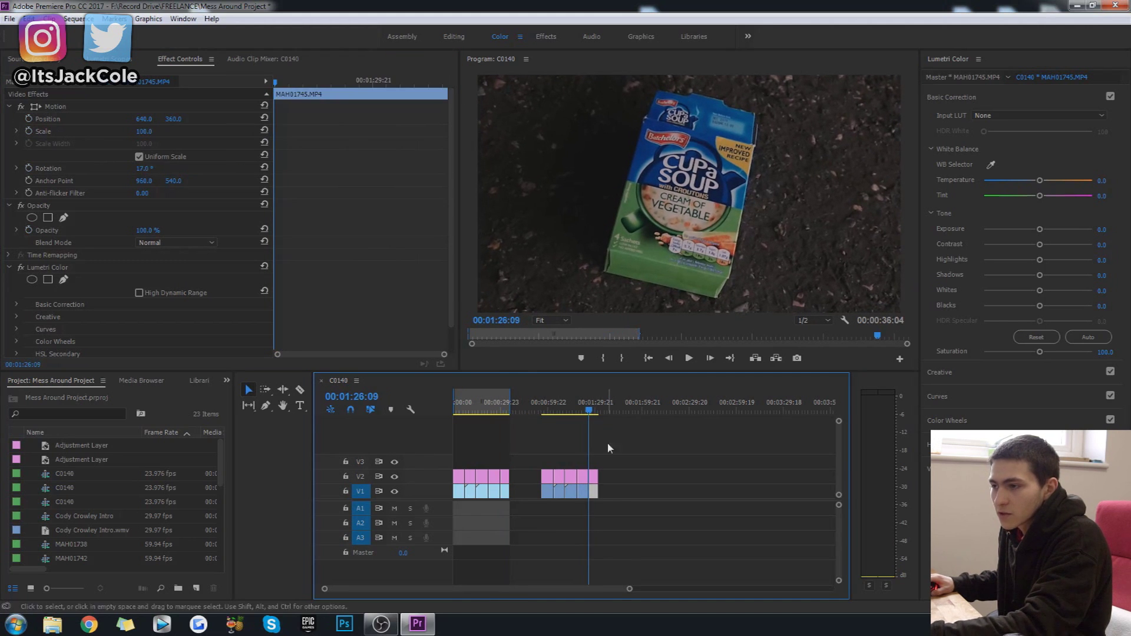
Step: Keyframe Scale, Rotation and Position, ending at Scale 85 and Rotation 8°, then preview
{"action": "left_click", "coordinate": [34, 132]}
{"action": "left_click", "coordinate": [29, 169]}
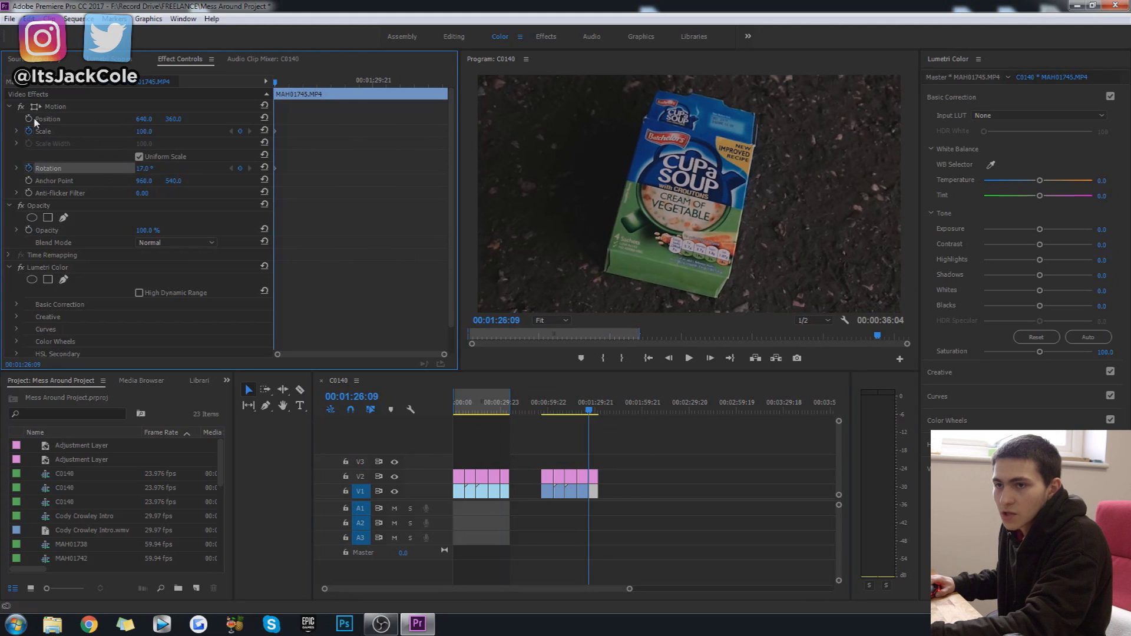
{"action": "left_click", "coordinate": [29, 119]}
{"action": "left_click_drag", "start_coordinate": [347, 97], "coordinate": [441, 96]}
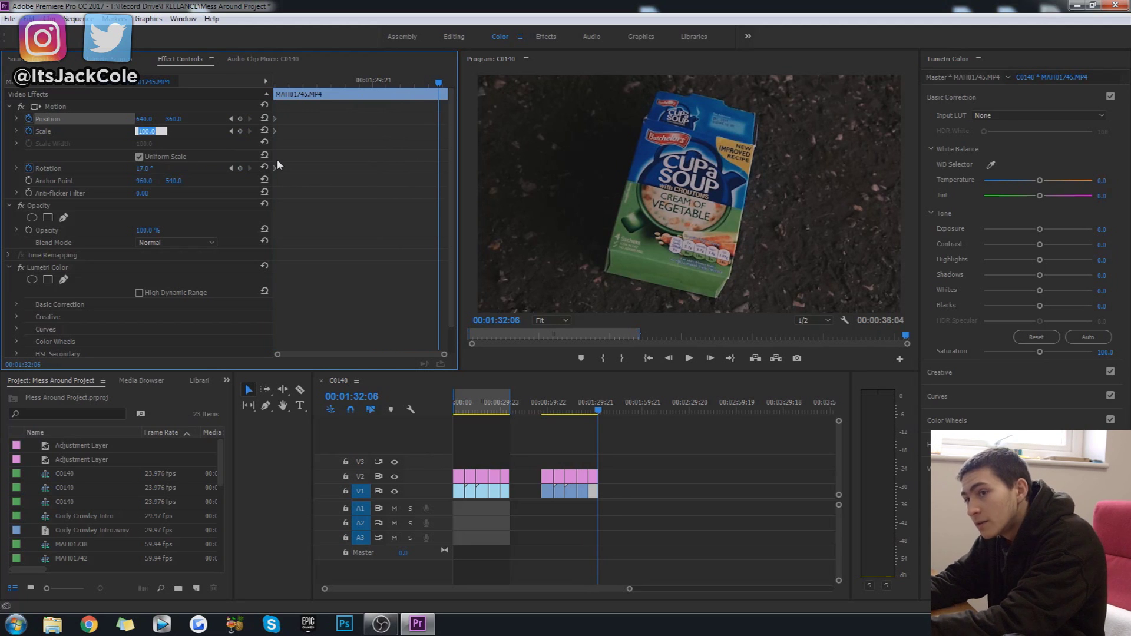
{"action": "type", "text": "8"}
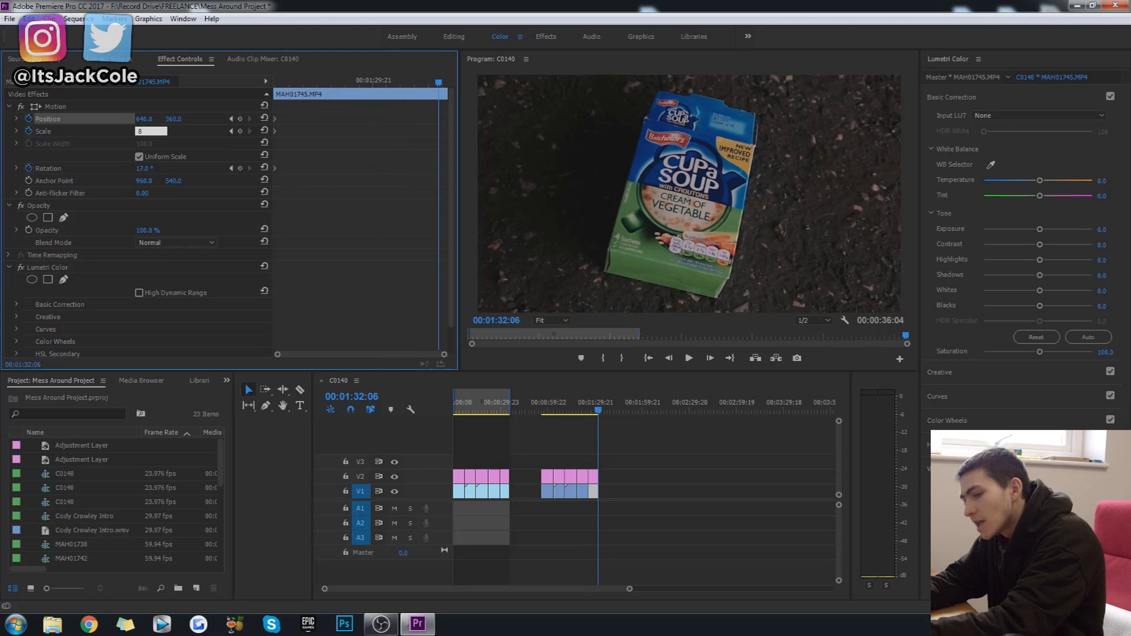
{"action": "type", "text": "5"}
{"action": "key", "text": "Return"}
{"action": "left_click", "coordinate": [144, 169]}
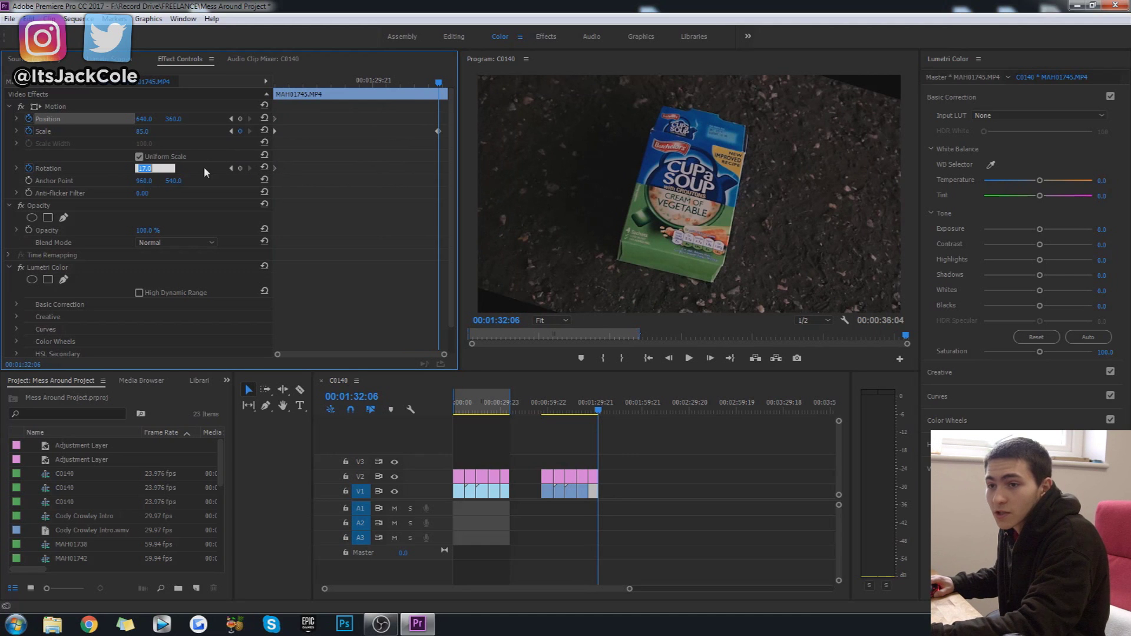
{"action": "type", "text": "14"}
{"action": "key", "text": "Return"}
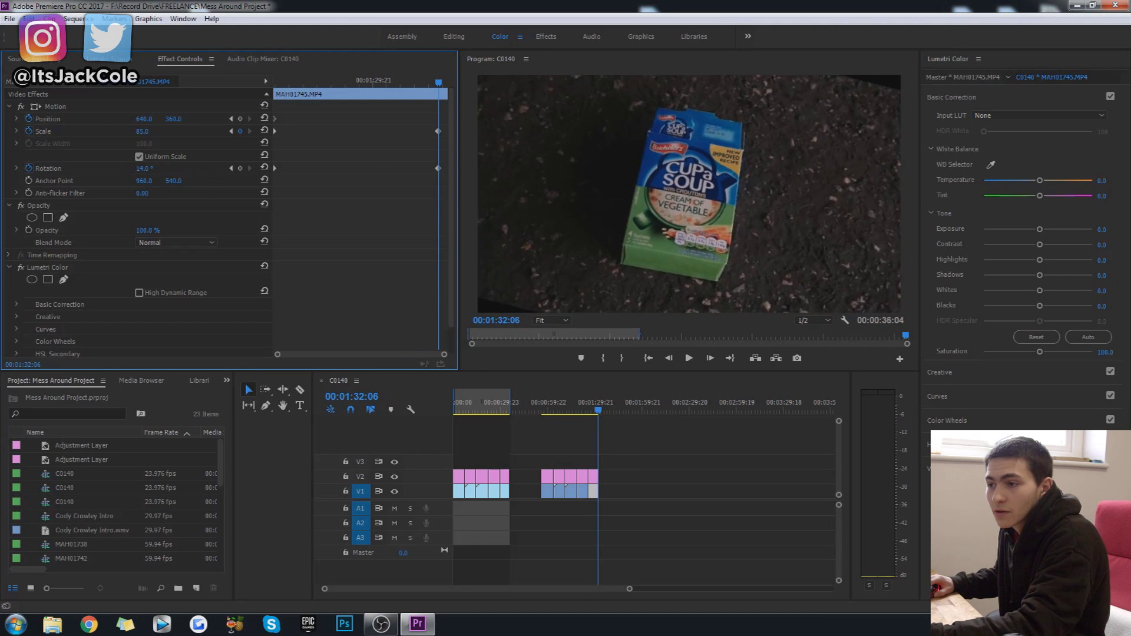
{"action": "left_click_drag", "start_coordinate": [142, 168], "coordinate": [138, 169]}
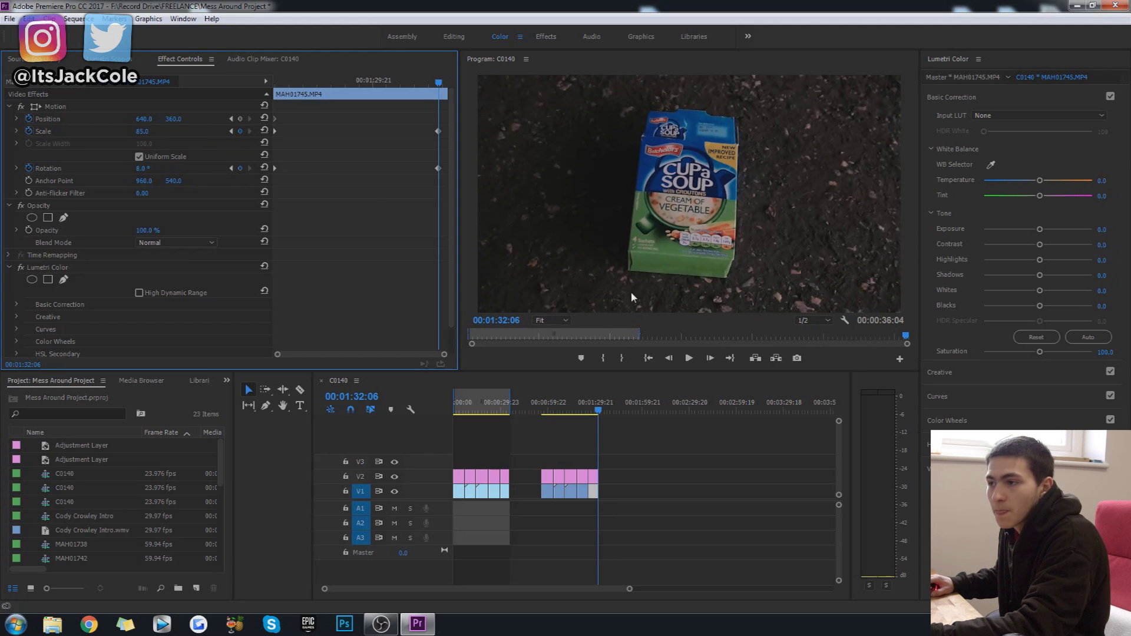
{"action": "left_click_drag", "start_coordinate": [390, 199], "coordinate": [484, 99]}
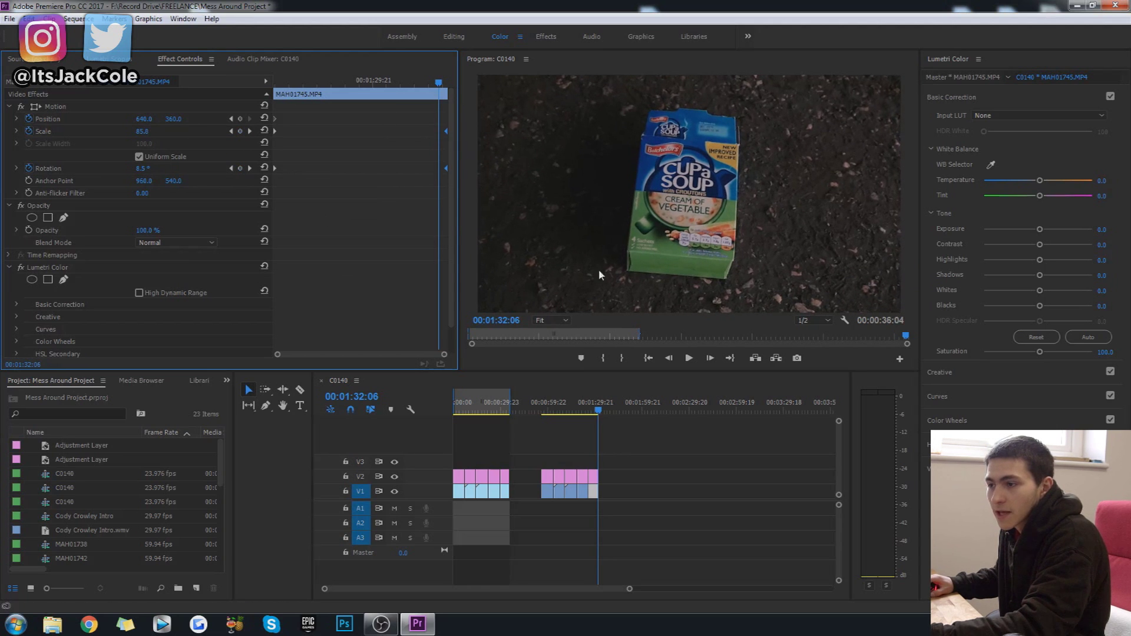
{"action": "left_click", "coordinate": [589, 406]}
{"action": "key", "text": "space"}
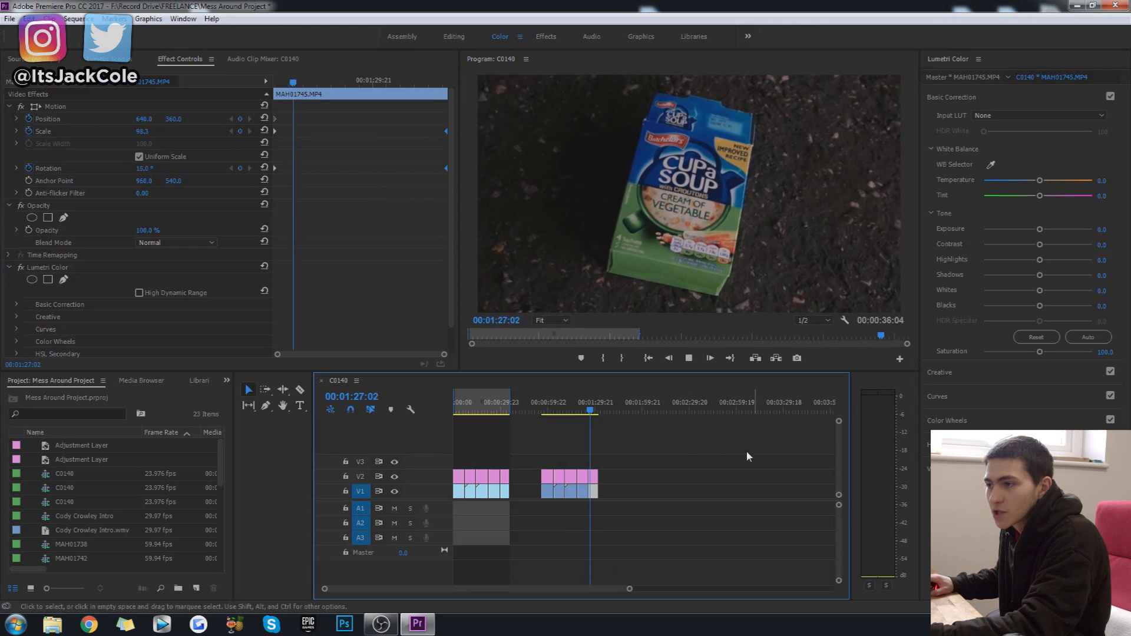
Step: At 1:31:00 in the clip, set the Scale keyframe to 80
{"action": "left_click", "coordinate": [436, 167]}
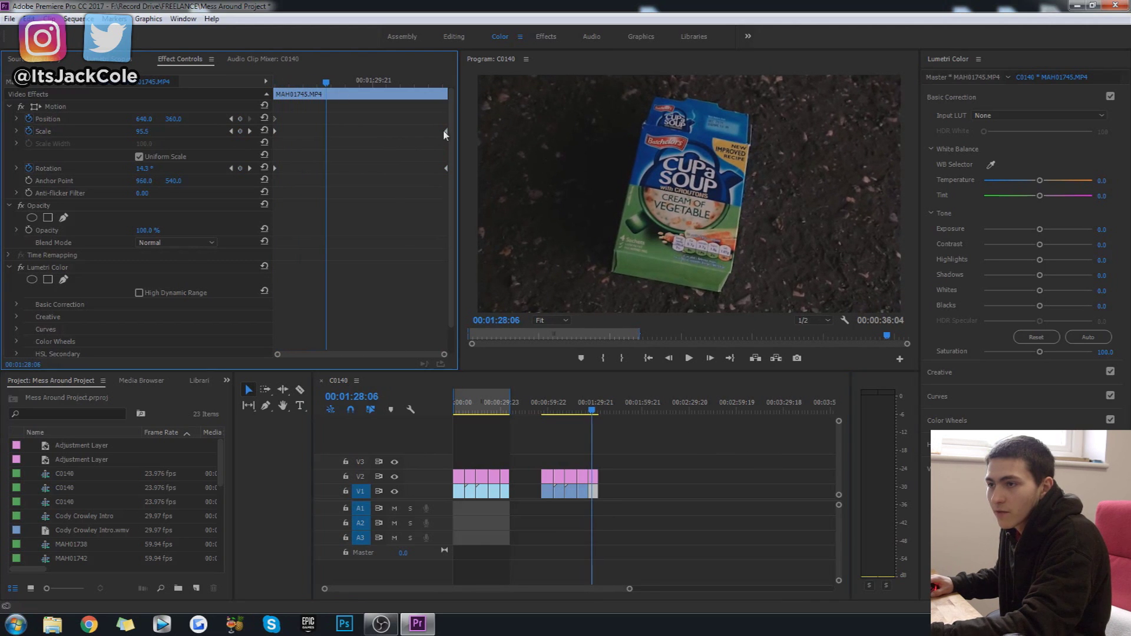
{"action": "left_click_drag", "start_coordinate": [445, 135], "coordinate": [404, 132]}
{"action": "left_click", "coordinate": [250, 131]}
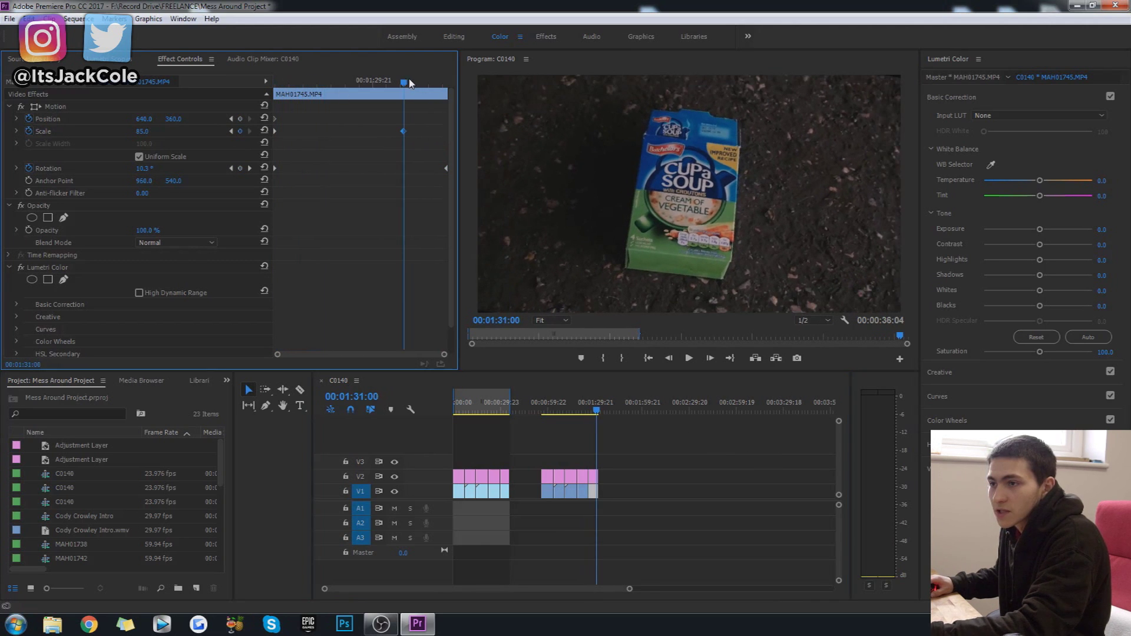
{"action": "left_click", "coordinate": [145, 132]}
{"action": "type", "text": "70"}
{"action": "key", "text": "Return"}
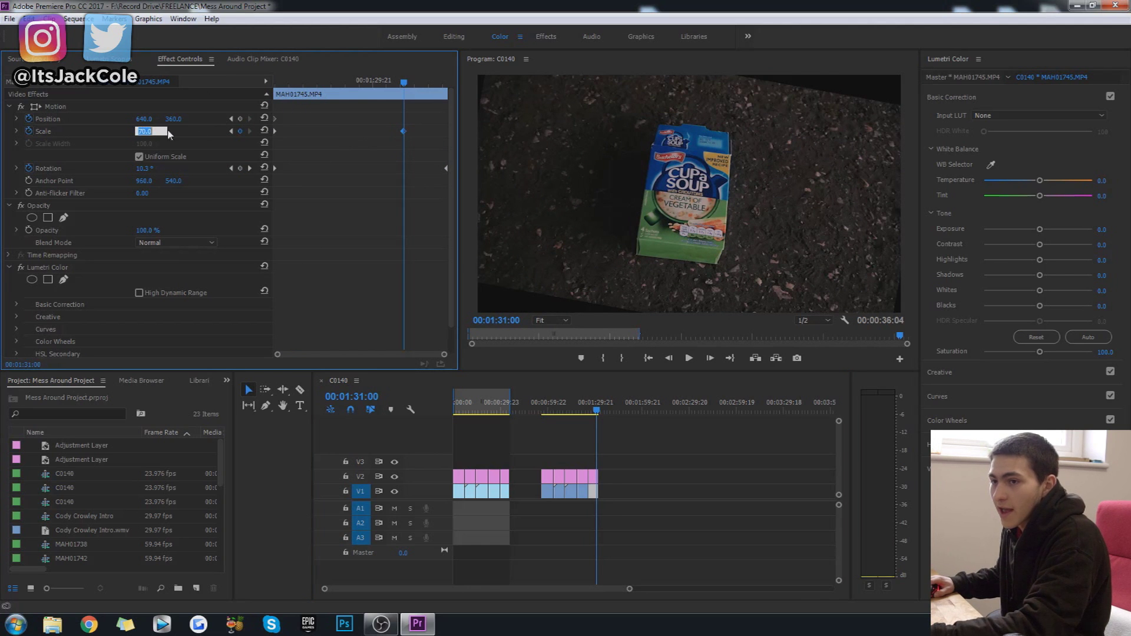
{"action": "type", "text": "80"}
{"action": "key", "text": "Return"}
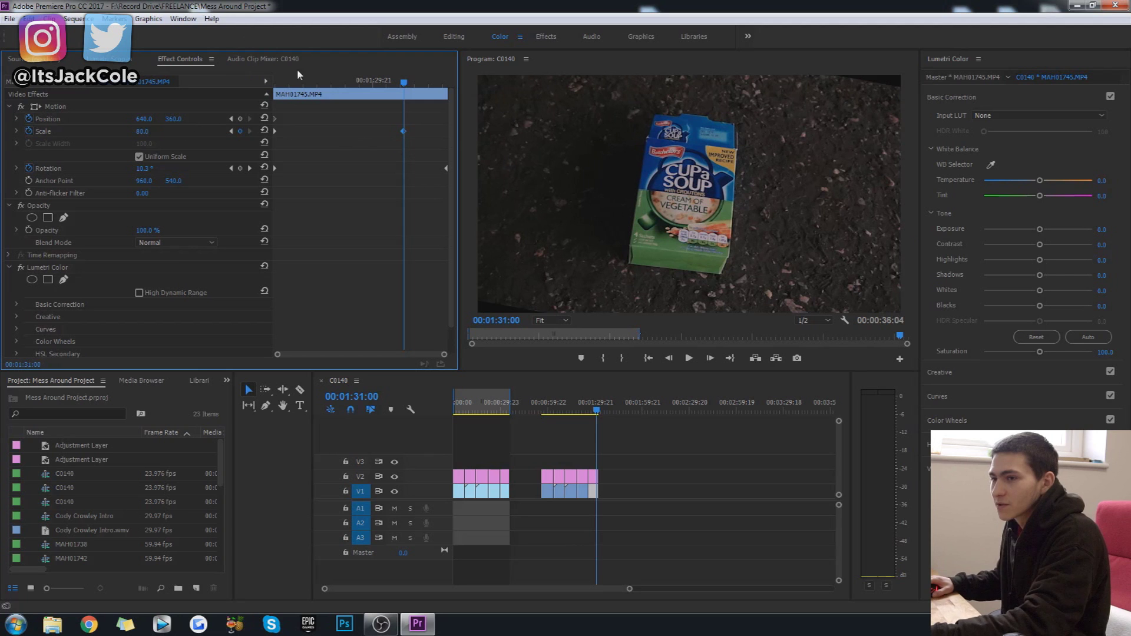
Step: Move the ending Rotation and Scale keyframes to 1:31:19, ease the tilt to 5°, and preview
{"action": "left_click_drag", "start_coordinate": [433, 79], "coordinate": [443, 94]}
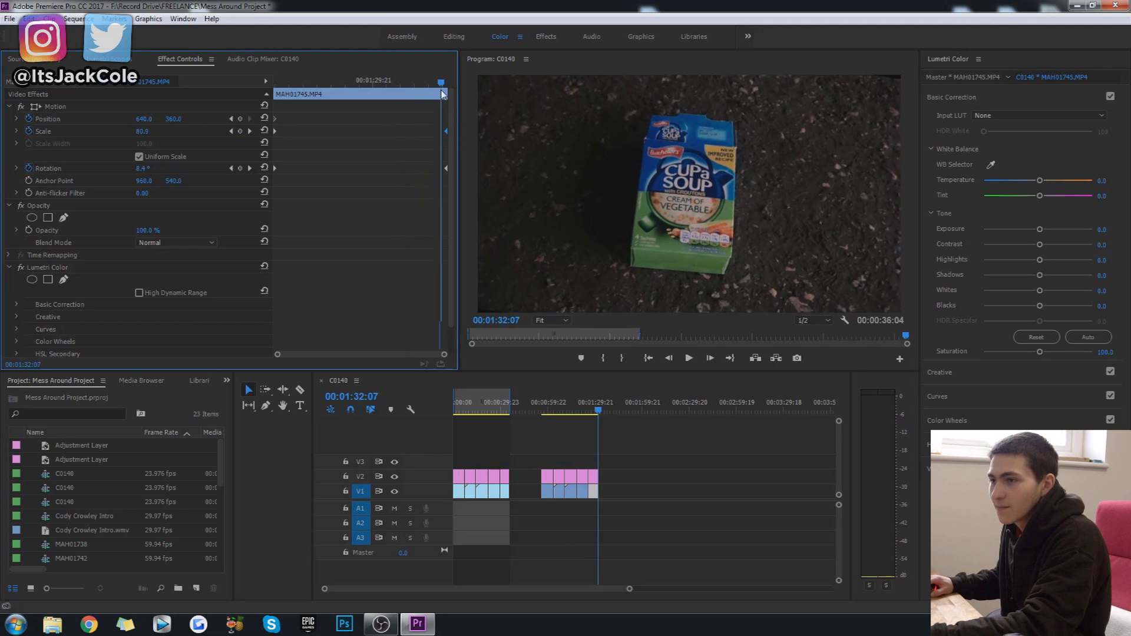
{"action": "left_click_drag", "start_coordinate": [445, 169], "coordinate": [431, 174]}
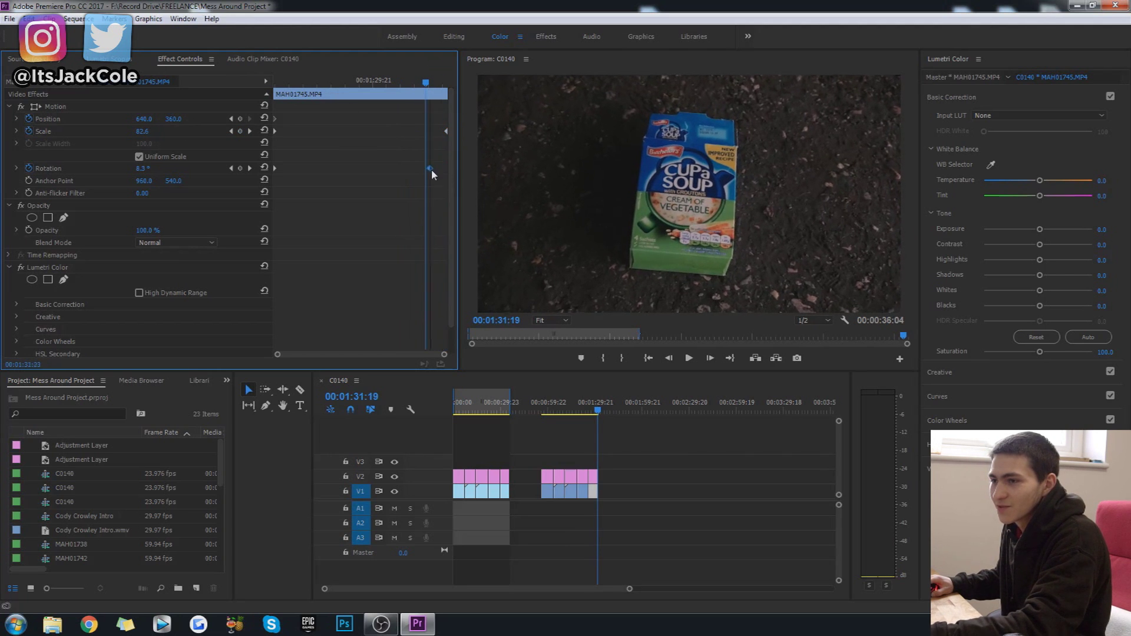
{"action": "left_click_drag", "start_coordinate": [451, 131], "coordinate": [426, 171]}
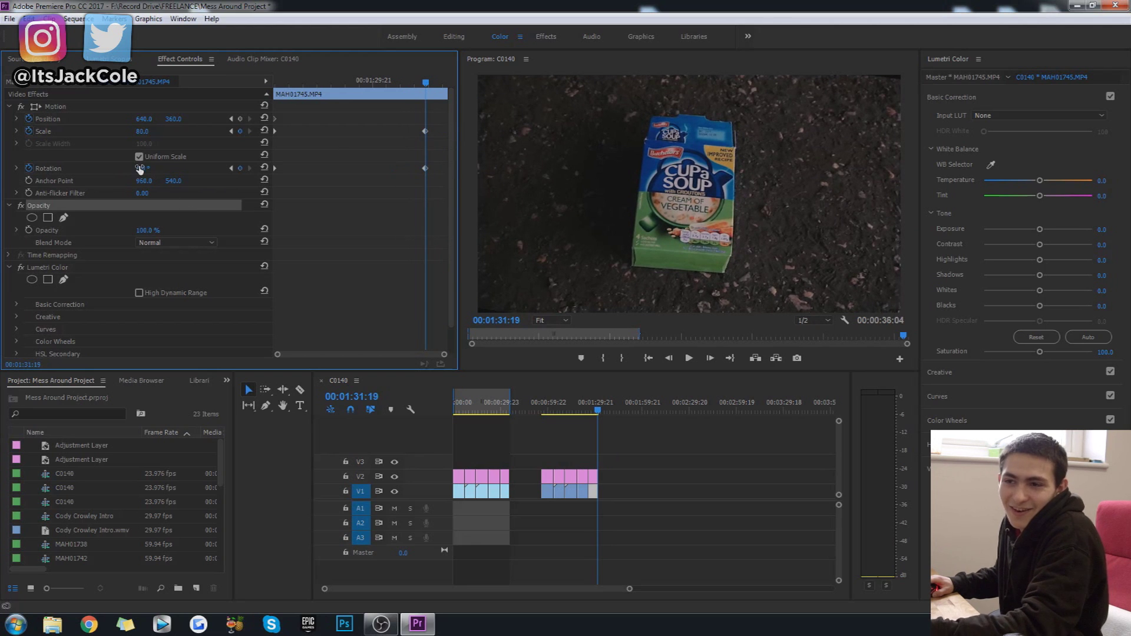
{"action": "left_click_drag", "start_coordinate": [142, 169], "coordinate": [156, 170]}
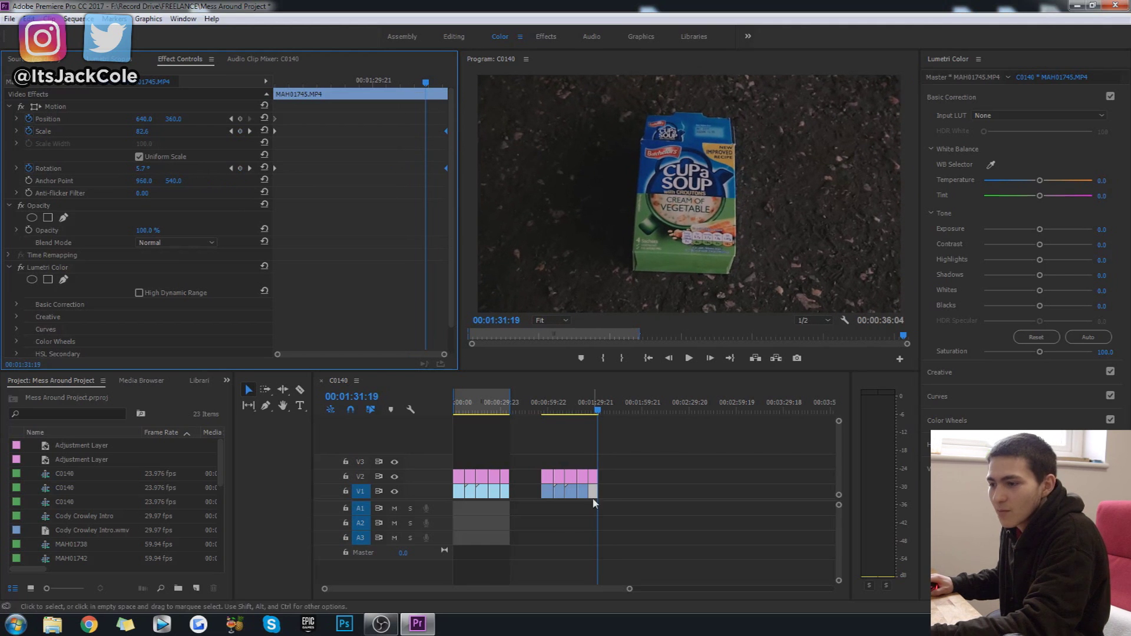
{"action": "left_click", "coordinate": [587, 406]}
{"action": "key", "text": "space"}
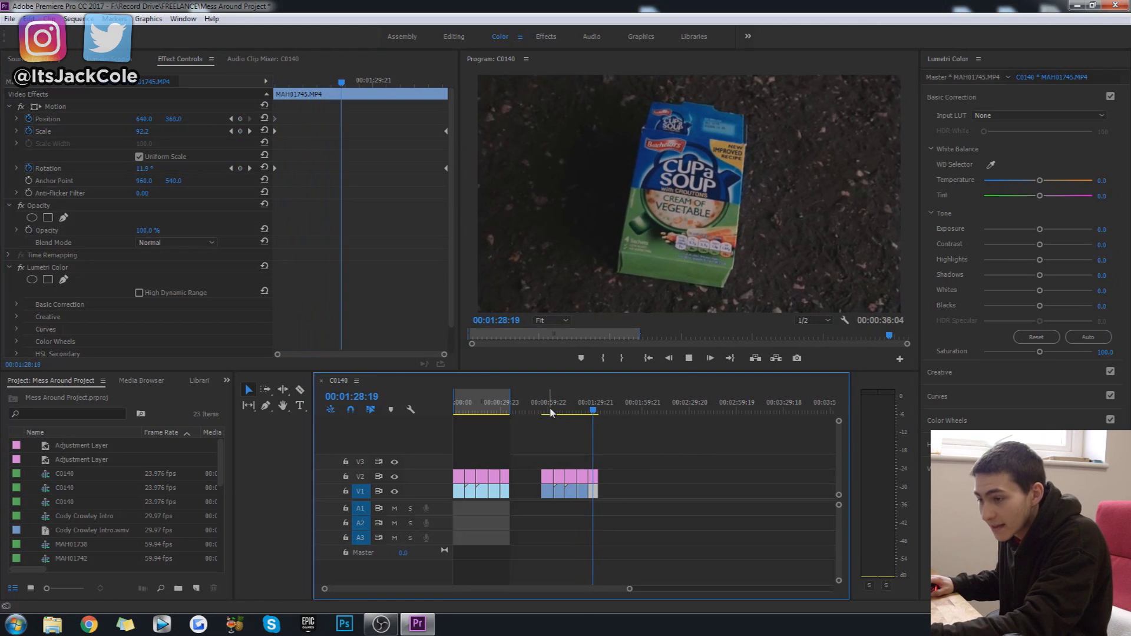
{"action": "key", "text": "Up"}
Step: Mark In and Out around the section ending with the soup-box shot and run Sequence > Render In to Out
{"action": "key", "text": "i"}
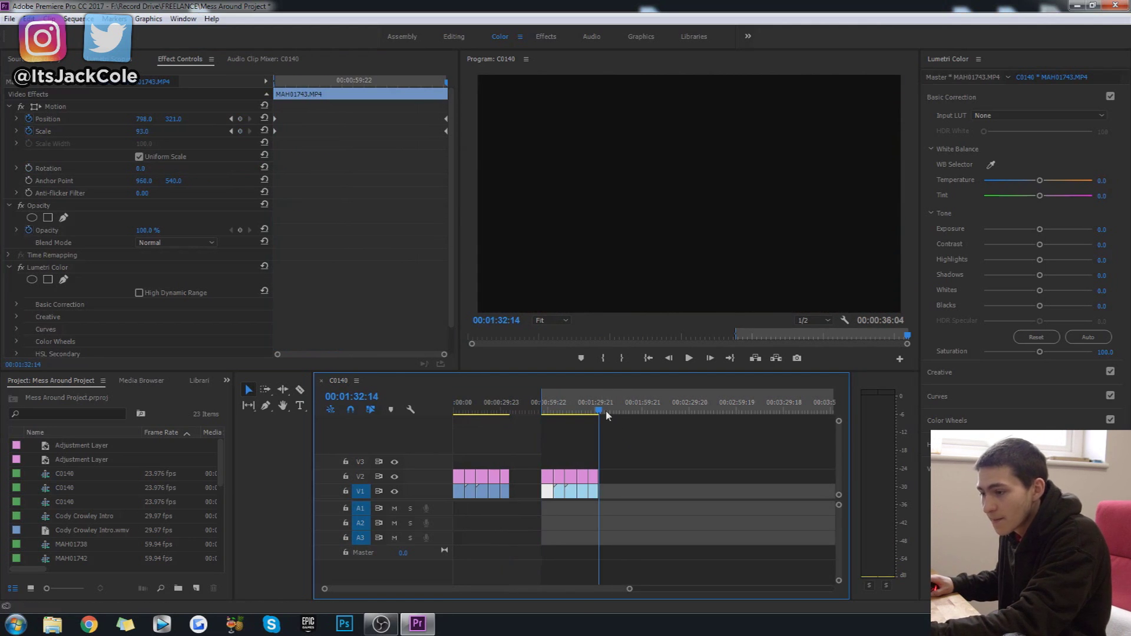
{"action": "key", "text": "x"}
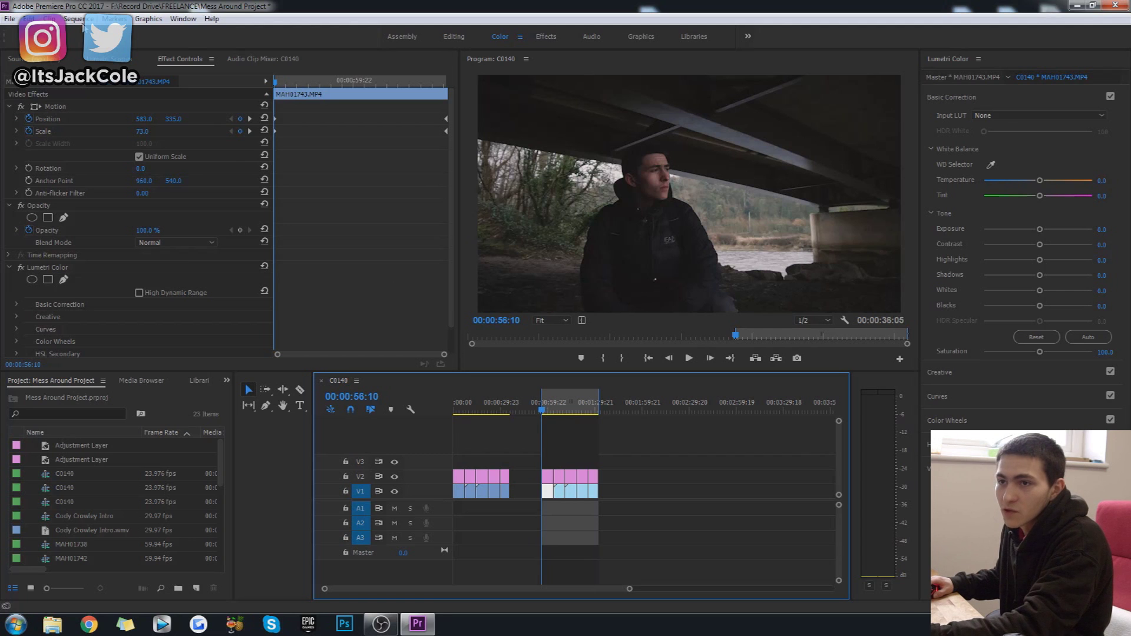
{"action": "left_click", "coordinate": [80, 19]}
{"action": "left_click", "coordinate": [149, 59]}
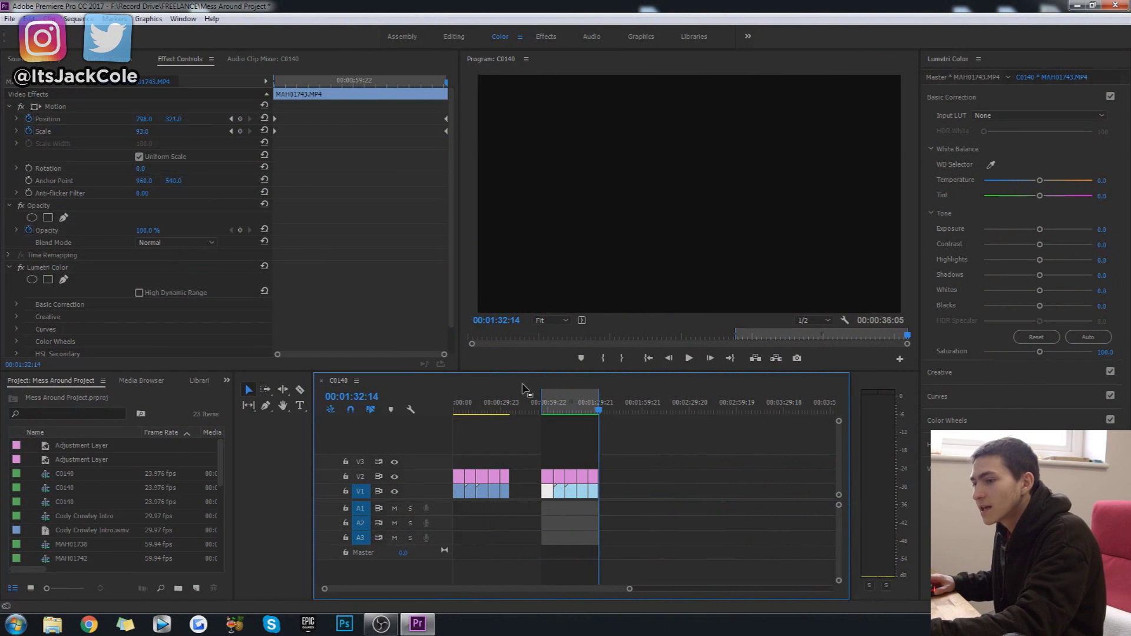
Step: Move the playhead back to 00:56:10, the start of the bridge shot
{"action": "left_click", "coordinate": [545, 407]}
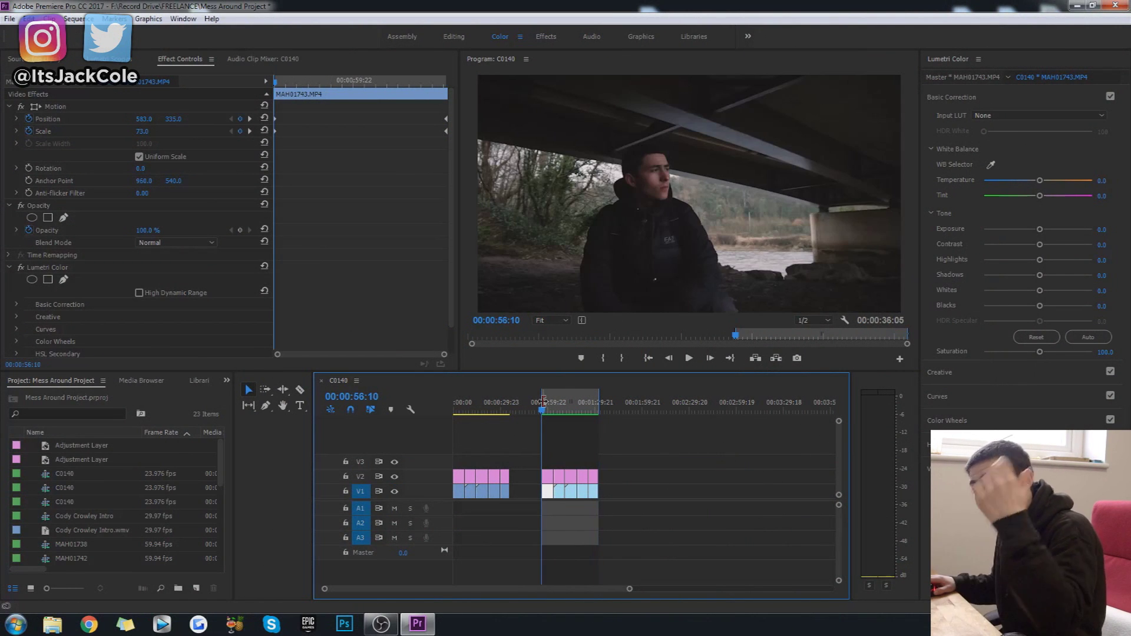